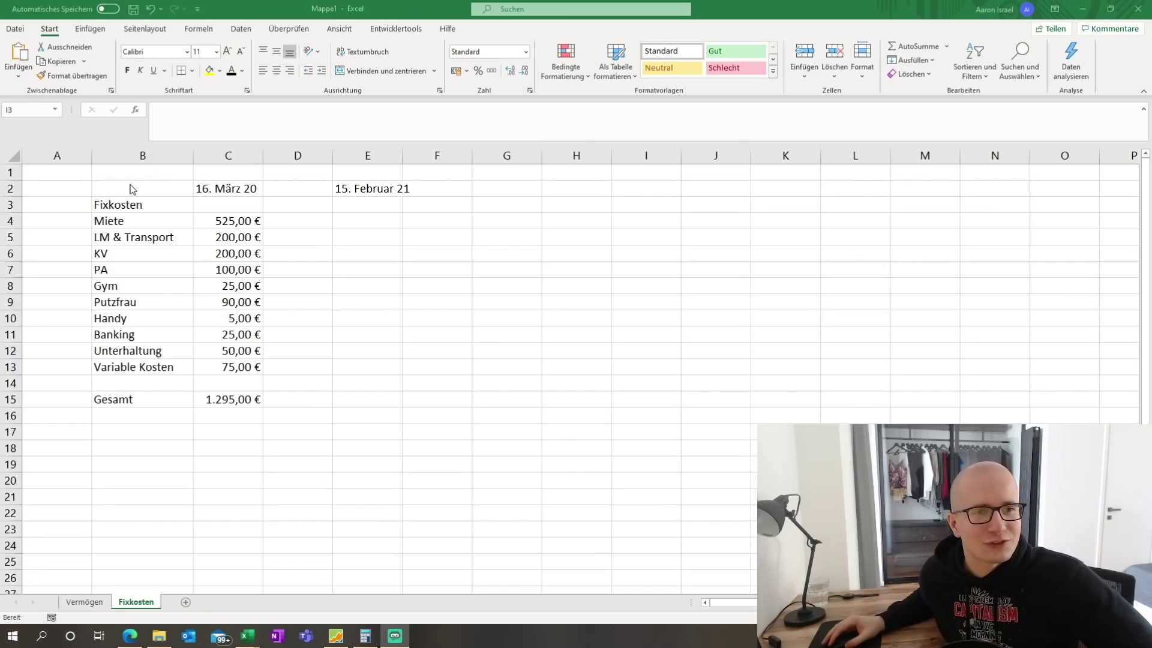
# - Inspect the formula behind the Gesamt total of the fixed costs
pyautogui.click(88, 185)
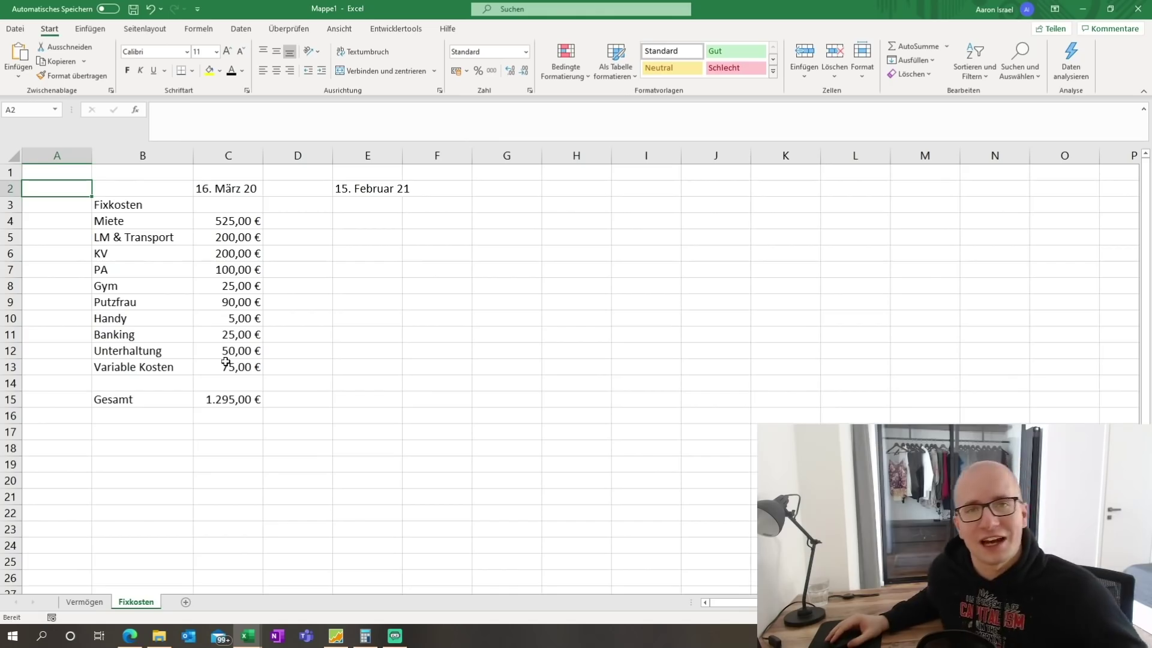
pyautogui.click(222, 402)
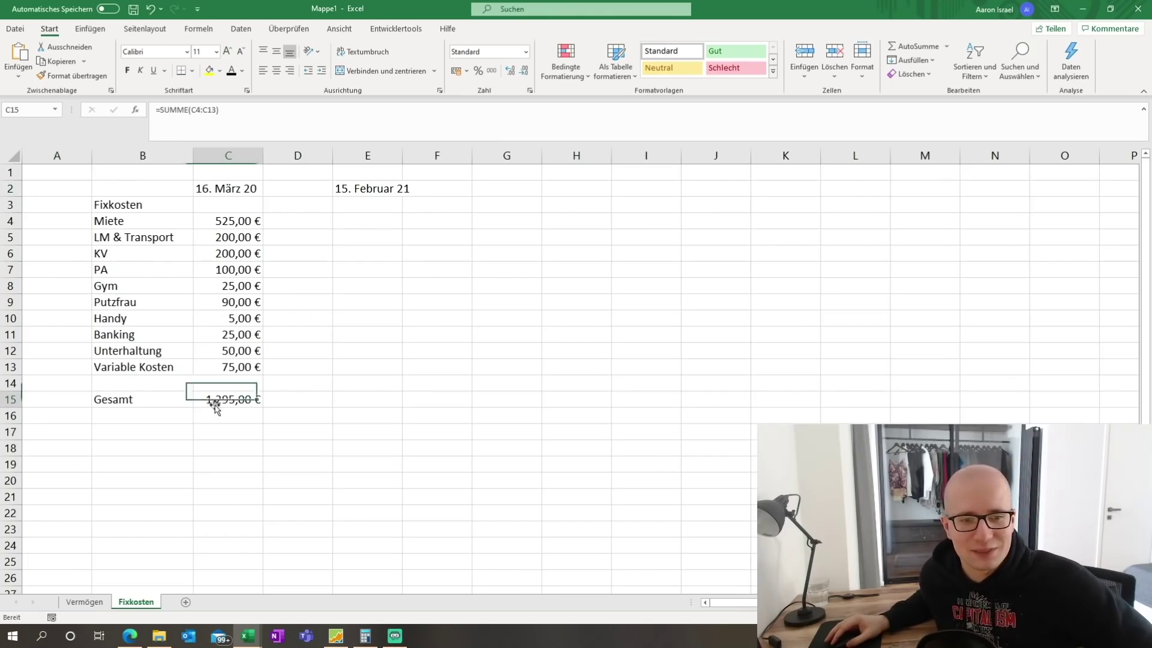
pyautogui.click(223, 442)
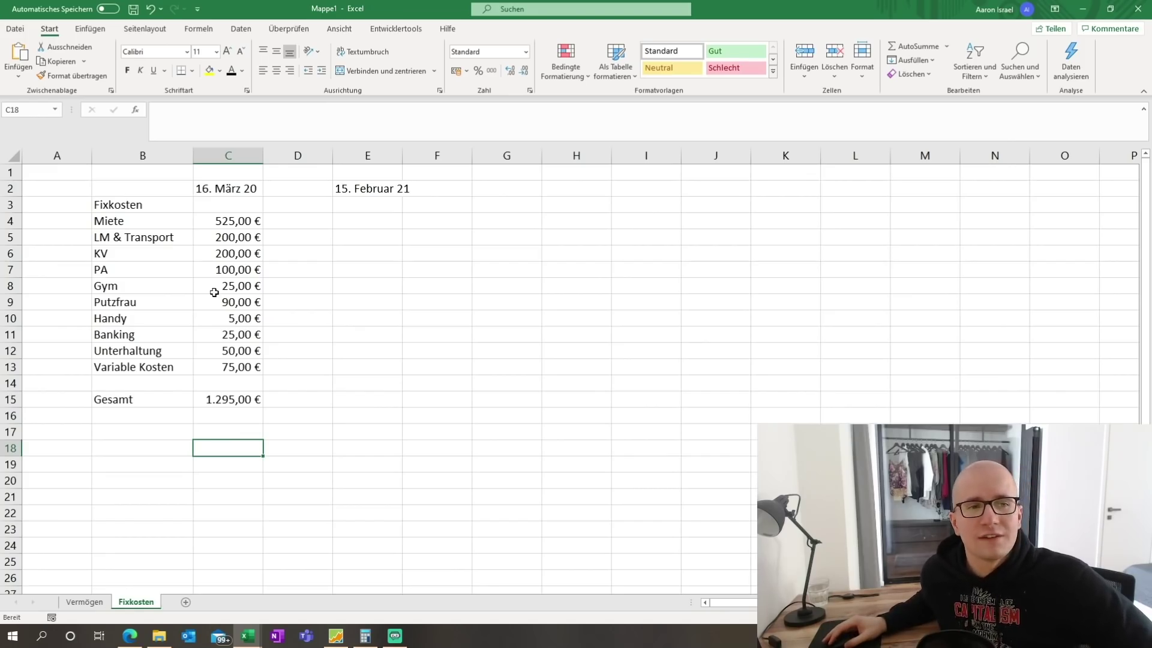
# - Highlight the KV, PA (100,00 €), Putzfrau and Banking rows in turn while explaining them
pyautogui.click(237, 255)
pyautogui.click(73, 249)
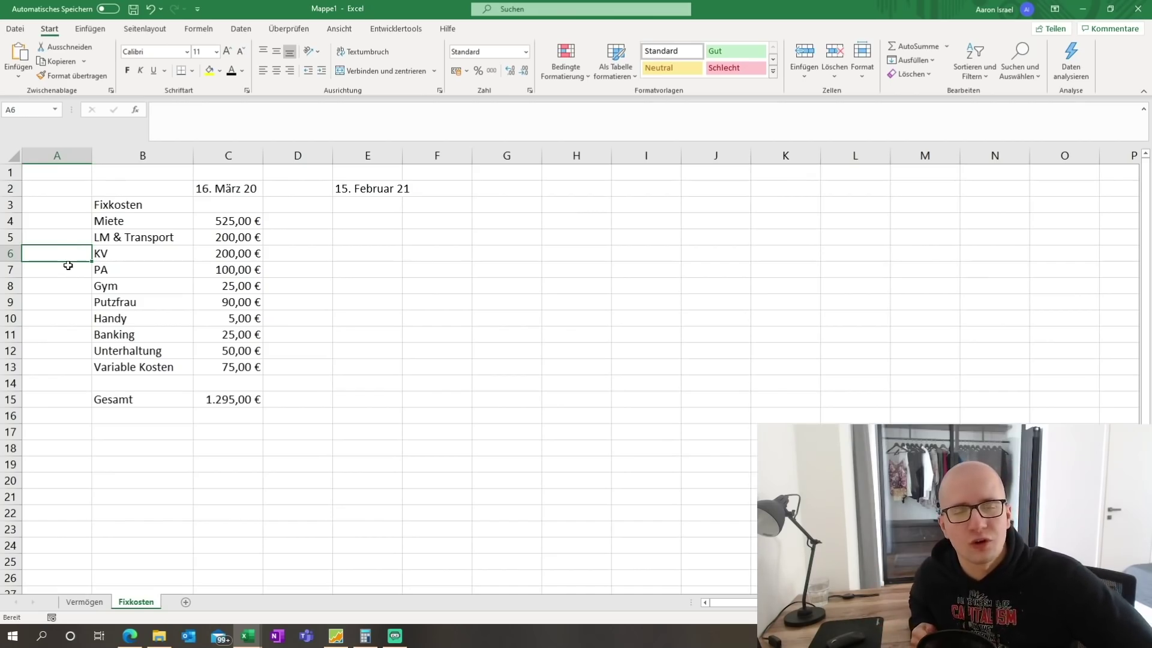
pyautogui.click(204, 270)
pyautogui.moveTo(154, 268); pyautogui.dragTo(72, 268)
pyautogui.click(60, 268)
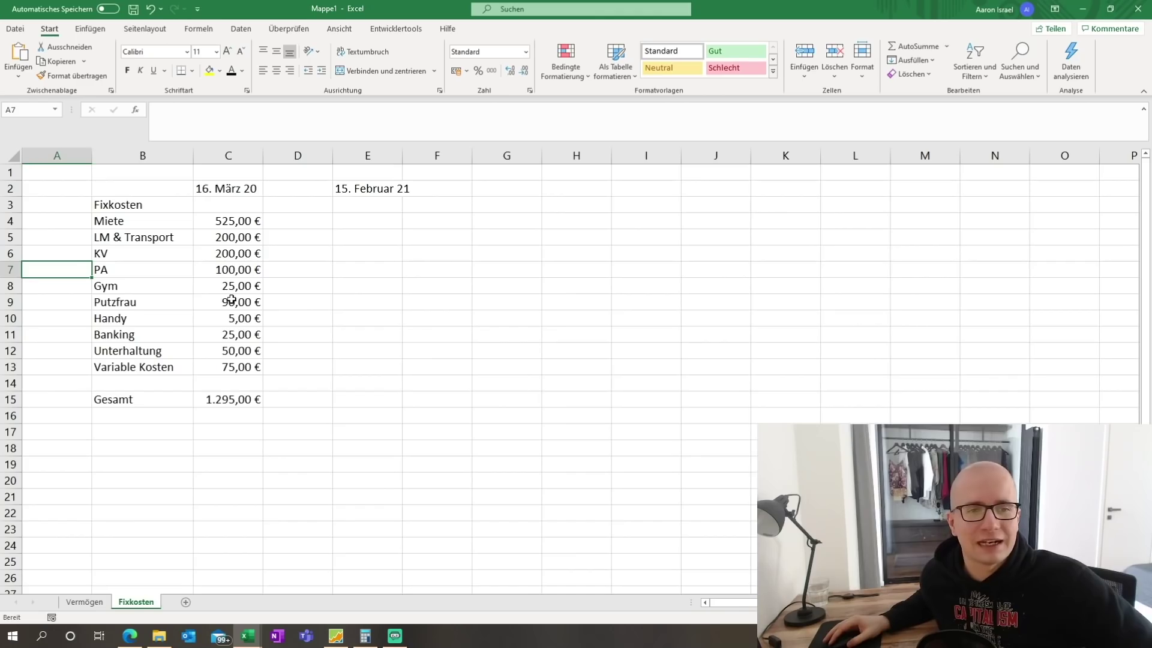
pyautogui.moveTo(232, 299); pyautogui.dragTo(72, 300)
pyautogui.click(58, 299)
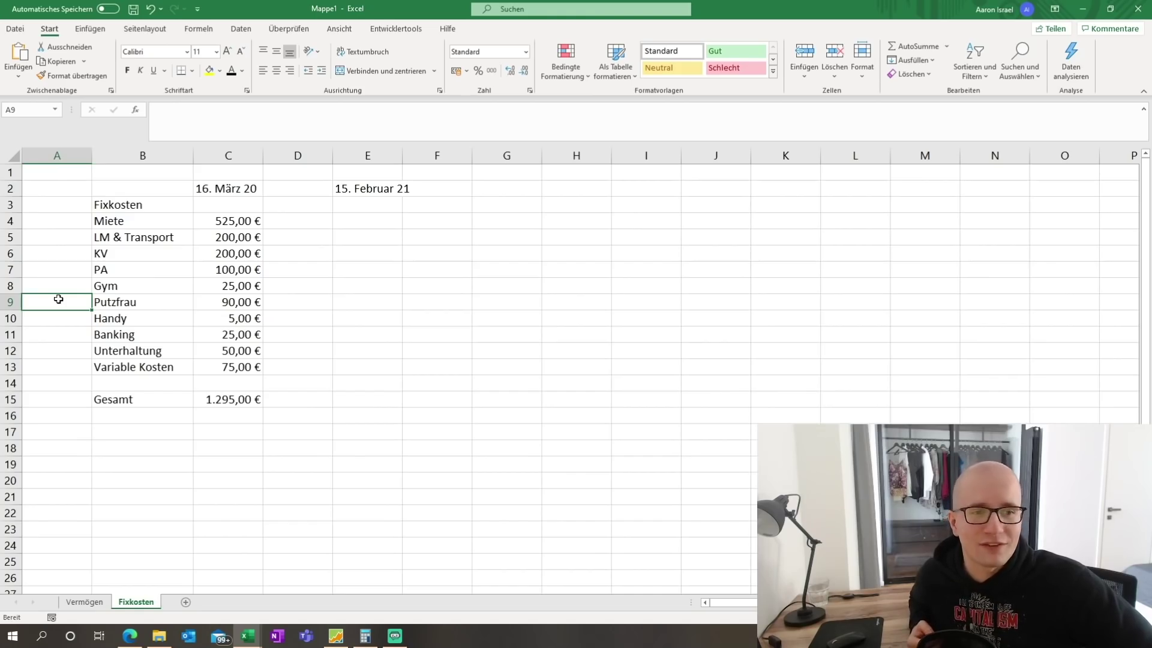
pyautogui.click(229, 335)
pyautogui.click(75, 334)
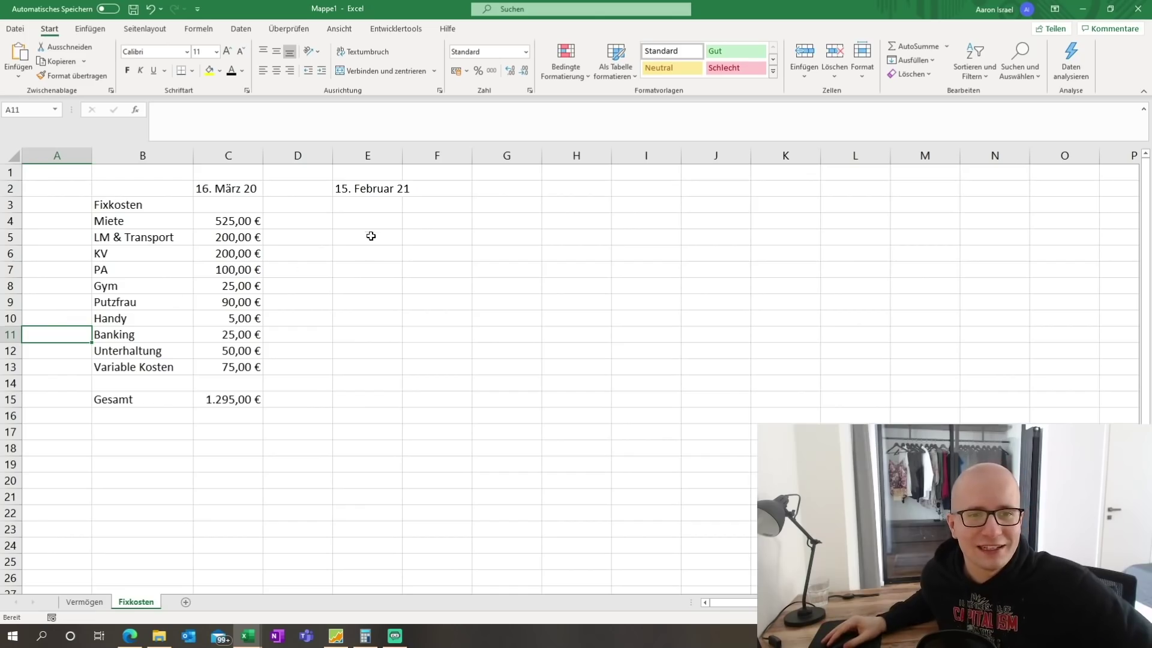
# - Give E4:E16 a black font so the February 2021 costs appear, totalling 1.113,25 €
pyautogui.moveTo(363, 222); pyautogui.dragTo(363, 420)
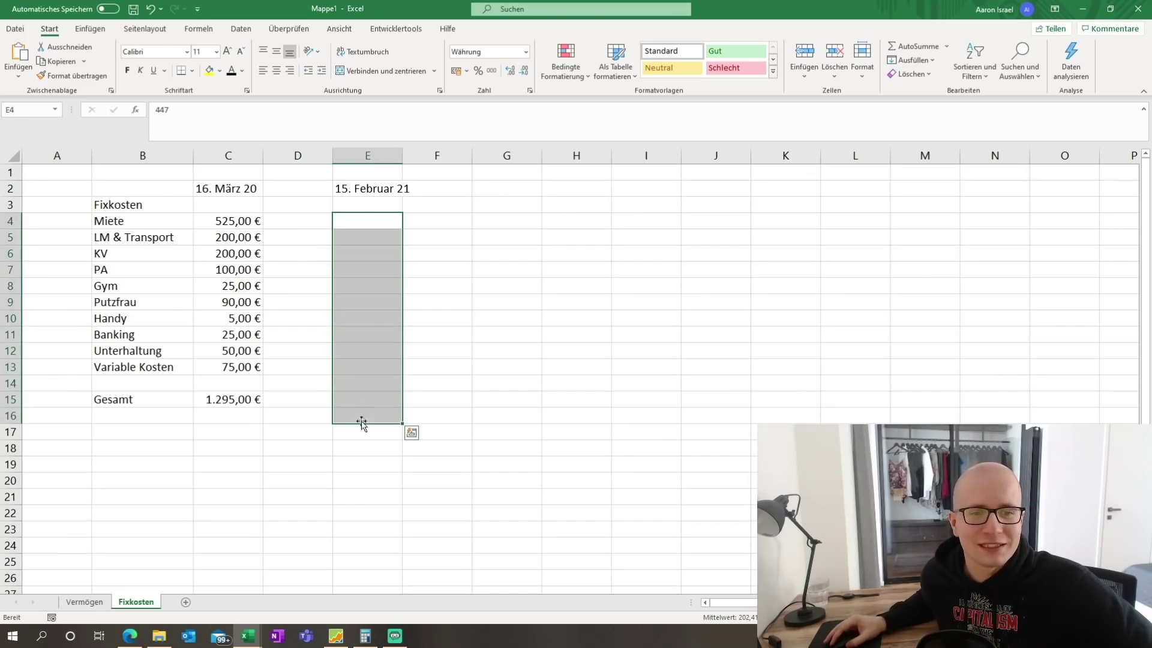
pyautogui.click(228, 72)
pyautogui.click(708, 222)
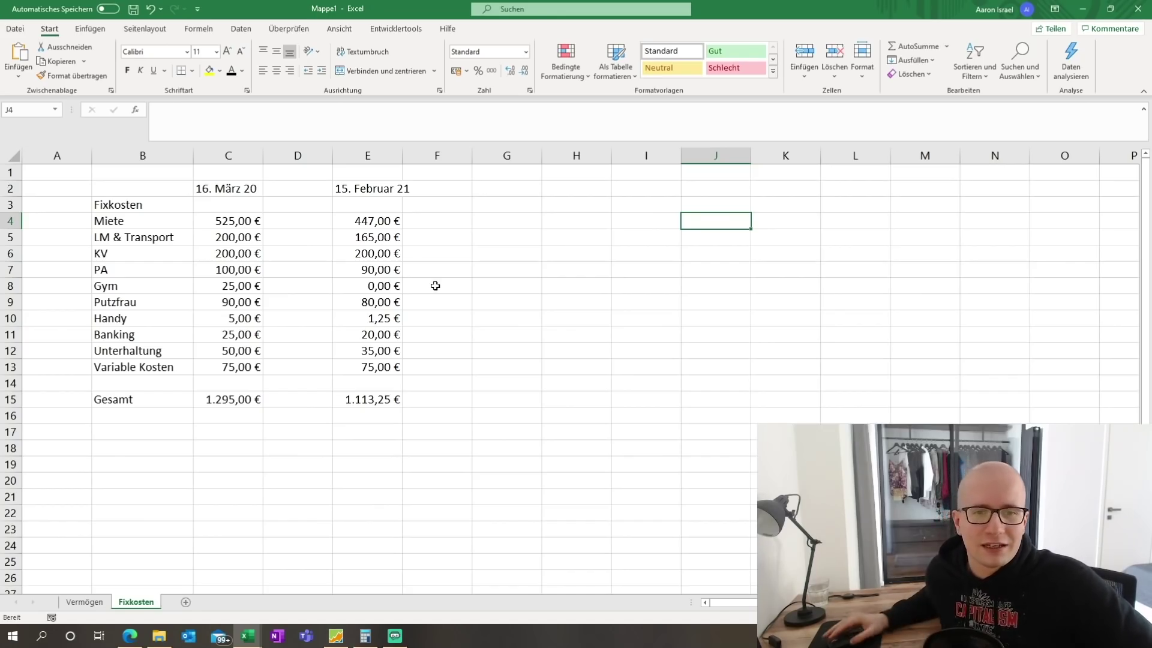
pyautogui.click(130, 635)
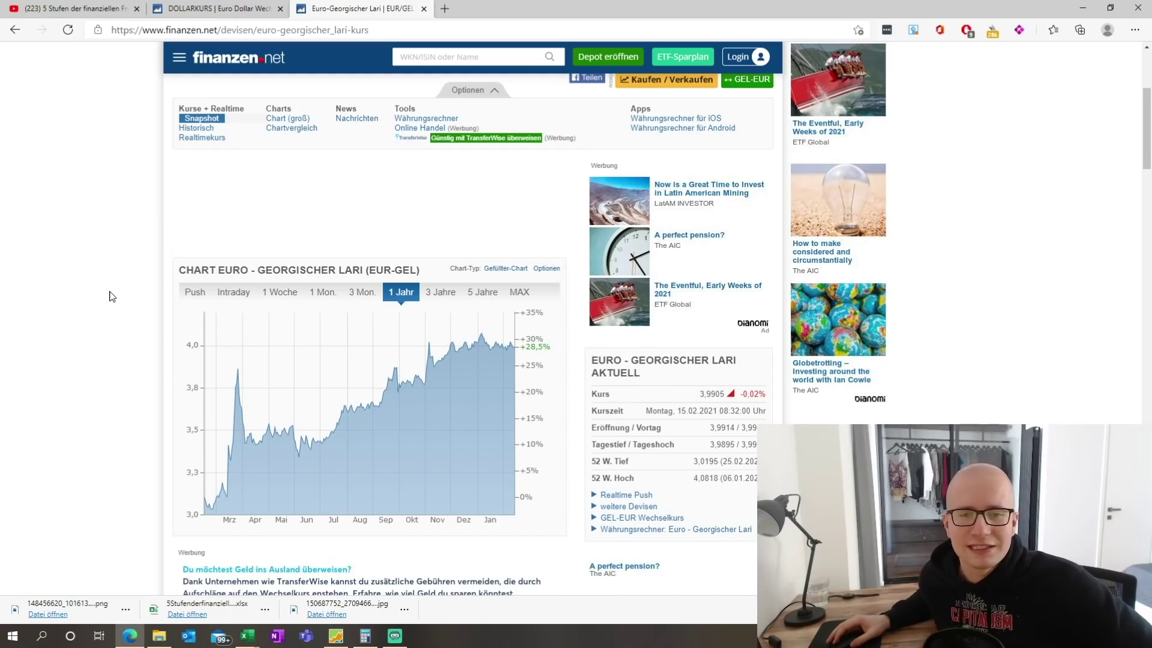
# - Set the EUR-GEL chart to 3 Jahre, showing the euro up 29,7% at 3,9905
pyautogui.scroll(-1, 110, 307)
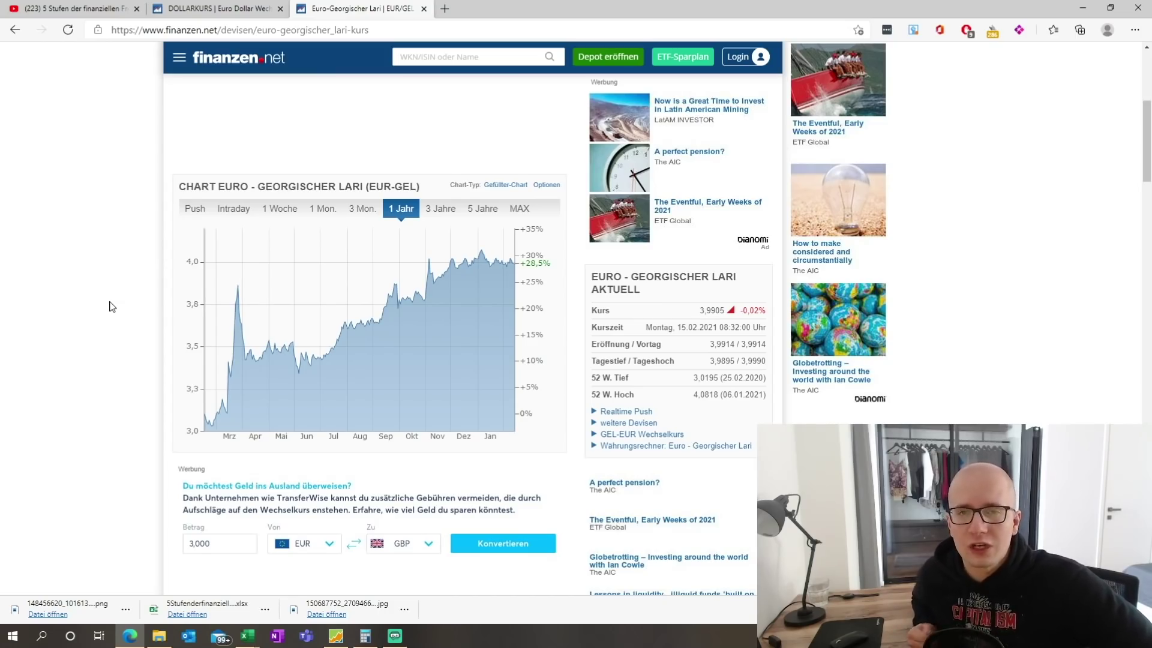
pyautogui.click(437, 220)
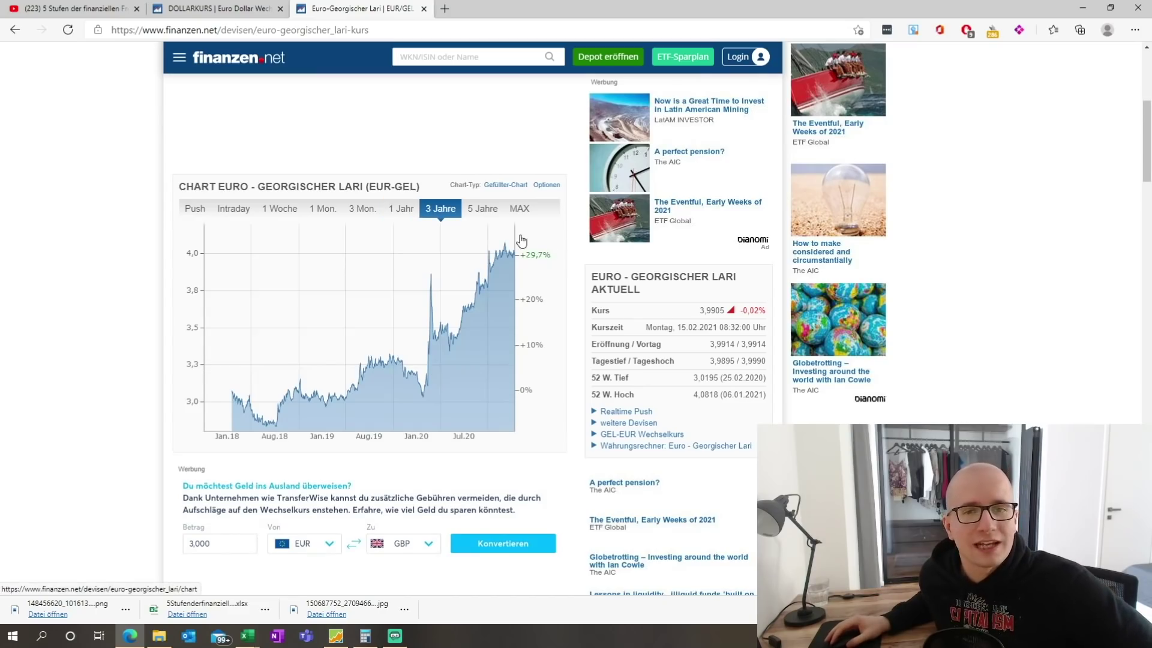
# - Return the EUR-GEL chart to 1 Jahr, showing +28,5% and a 3,0195–4,0818 range
pyautogui.click(401, 208)
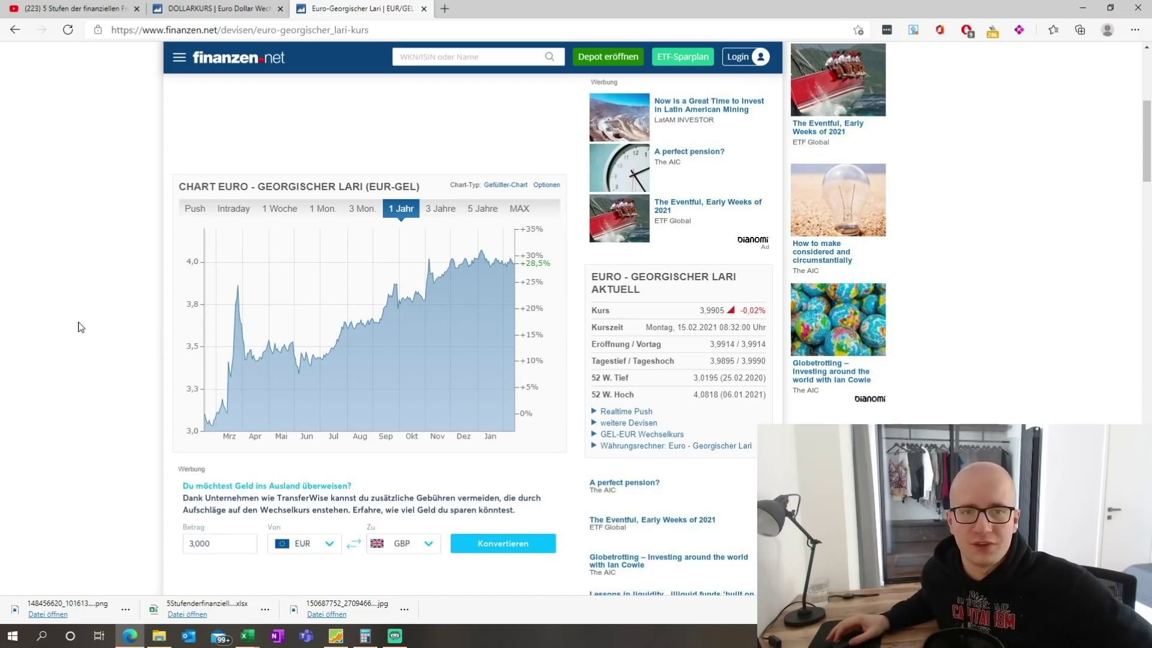
pyautogui.scroll(2, 81, 327)
pyautogui.scroll(3, 81, 327)
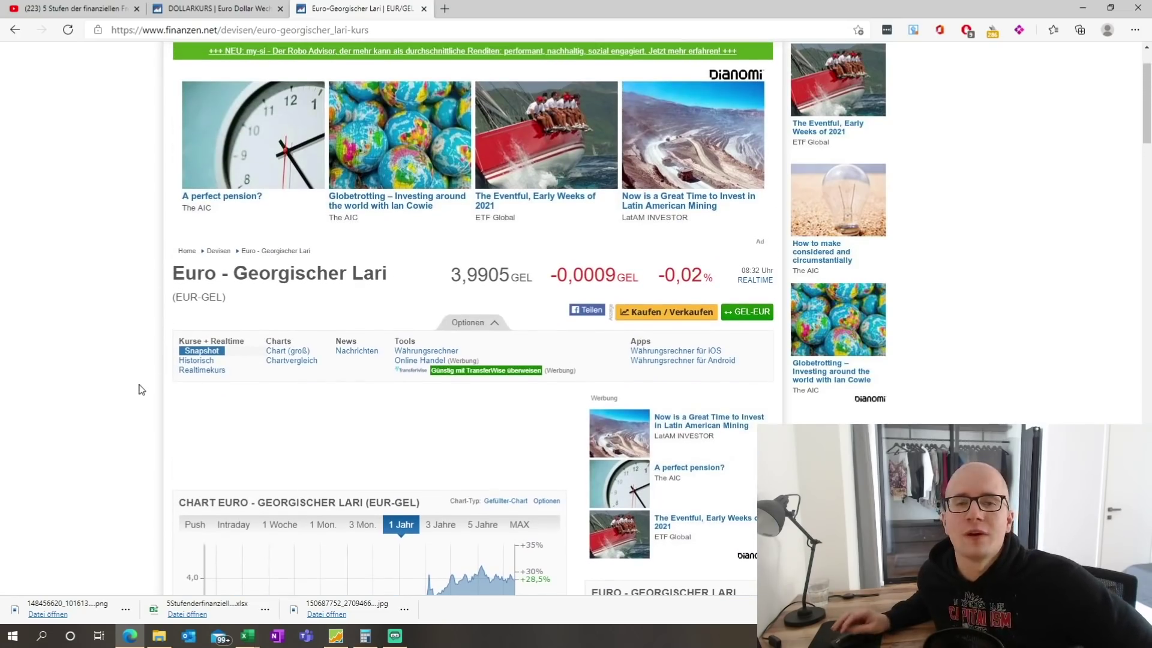
pyautogui.scroll(-1, 93, 418)
pyautogui.scroll(-4, 93, 417)
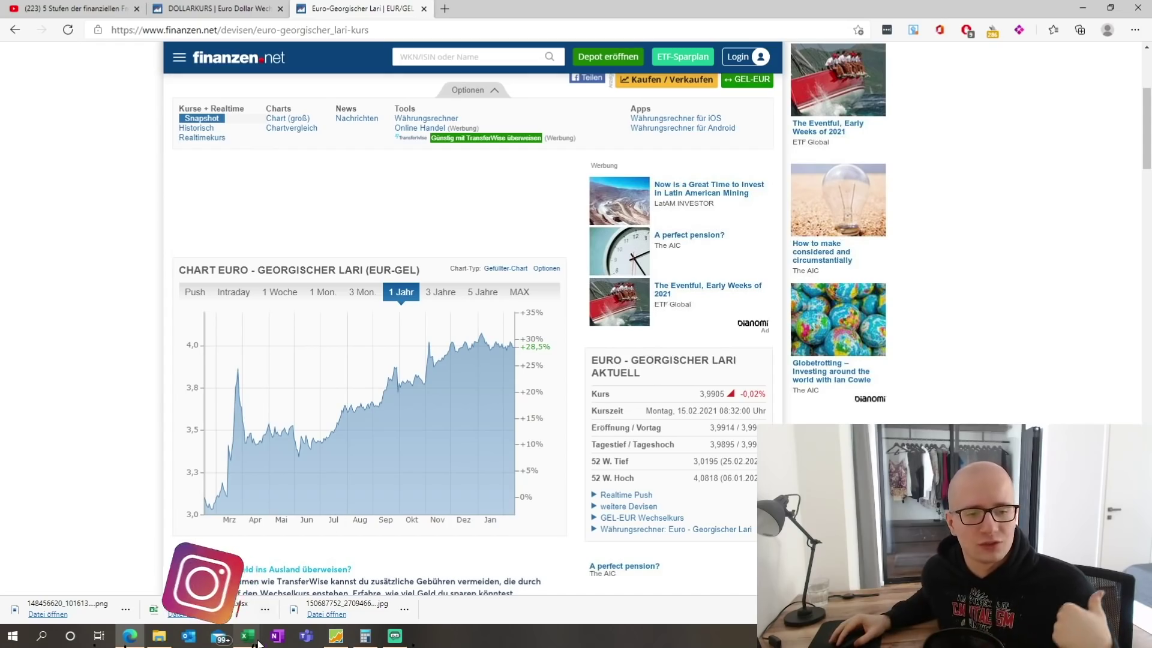
# - Bring the Mappe1 Fixkosten sheet in Excel back to the front
pyautogui.click(221, 573)
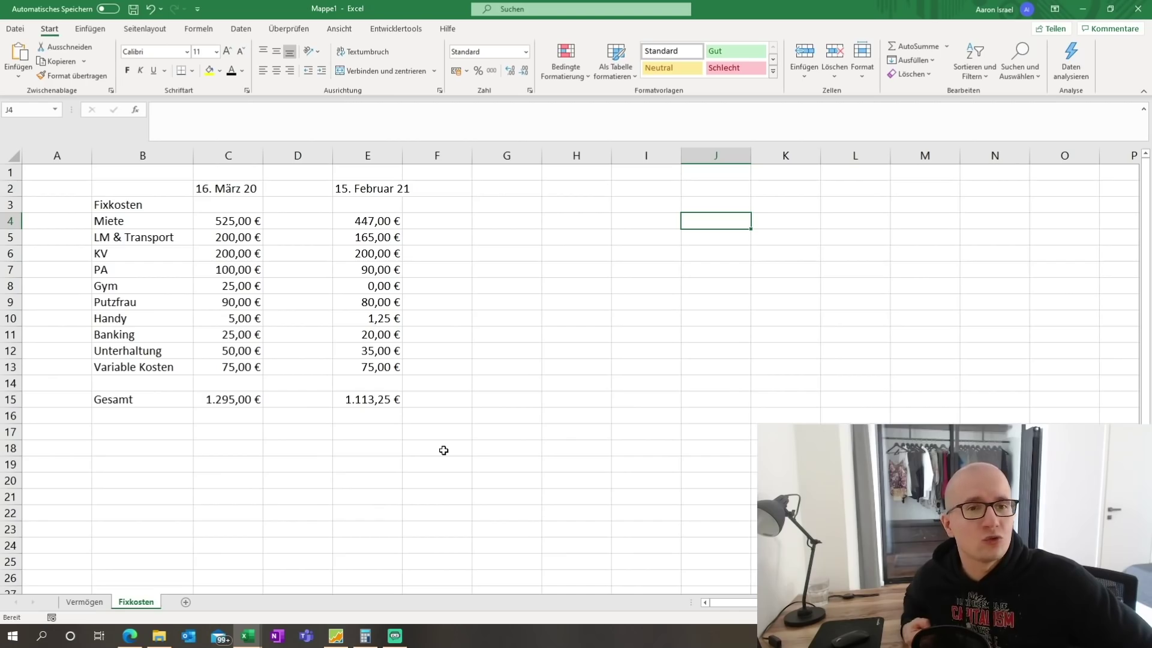
# - Open the browser's DOLLARKURS tab showing EUR-USD at 1,2137, up 11,9%
pyautogui.click(130, 635)
pyautogui.click(193, 13)
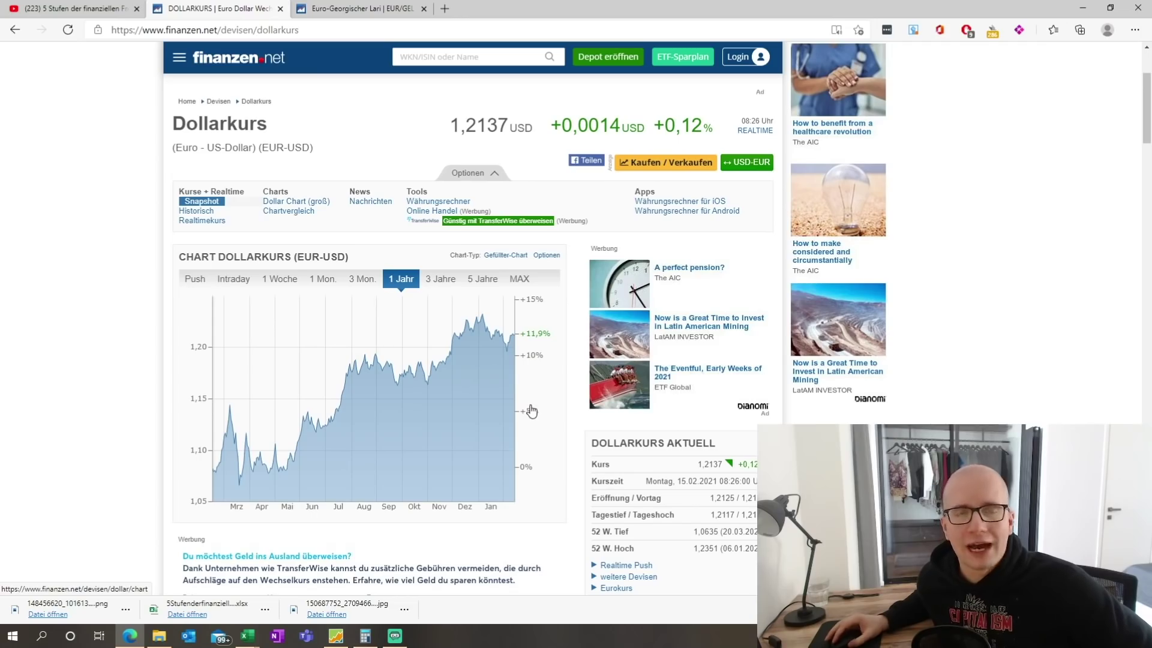
# - Switch to the 5StufenderfinanziellenFreiheit workbook and clear the leftover selection
pyautogui.moveTo(248, 636)
pyautogui.click(267, 592)
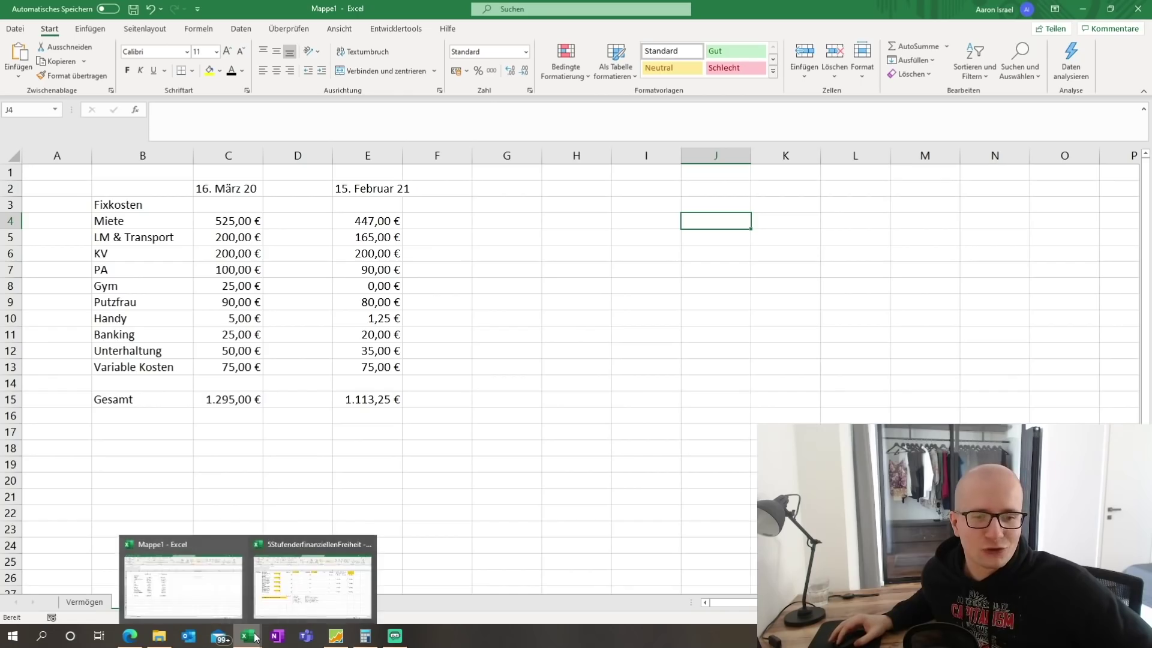
pyautogui.click(312, 580)
pyautogui.click(829, 486)
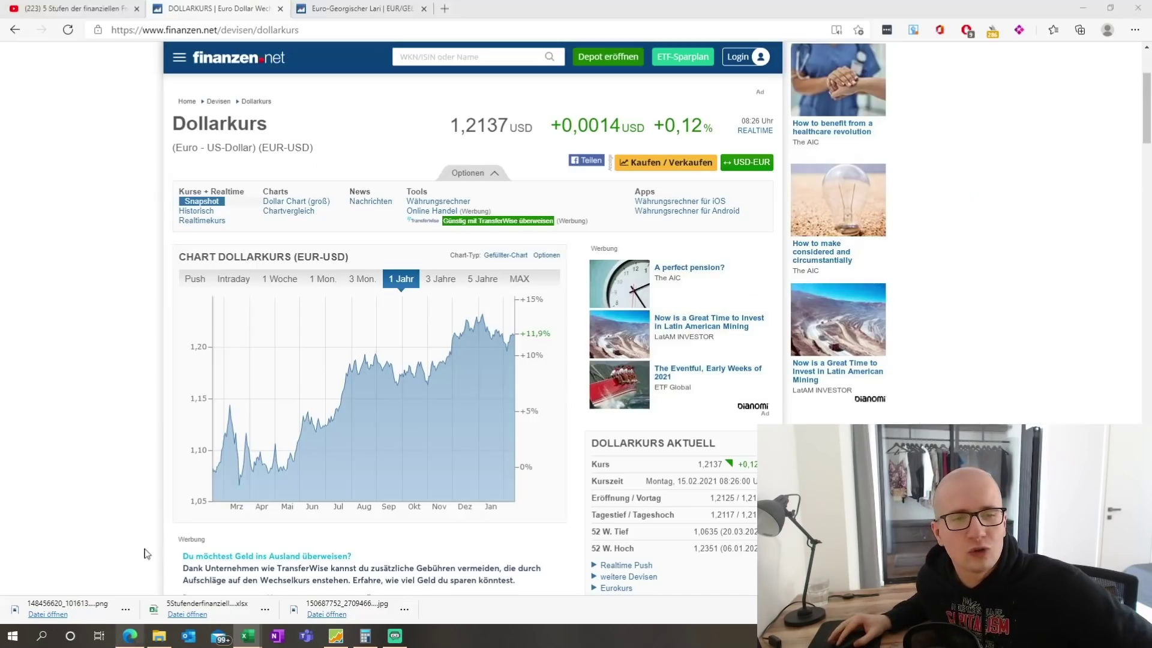
# - Return to the YouTube tutorial video, then bring the 5StufenderfinanziellenFreiheit workbook forward
pyautogui.click(129, 635)
pyautogui.click(42, 7)
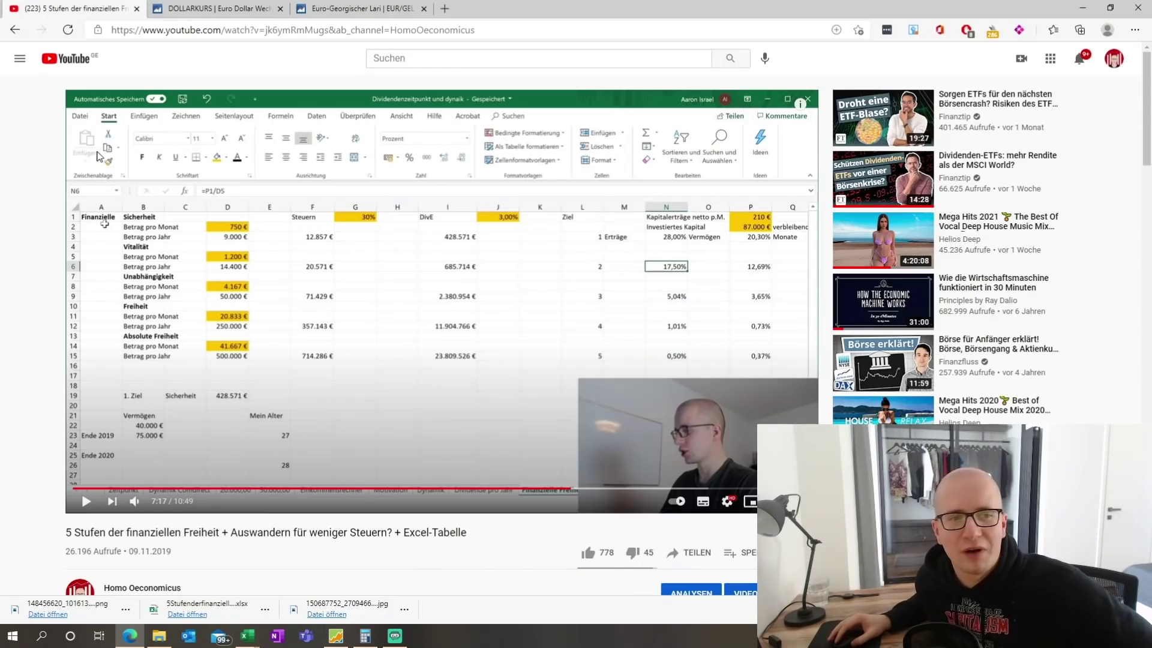
pyautogui.doubleClick(134, 549)
pyautogui.click(133, 536)
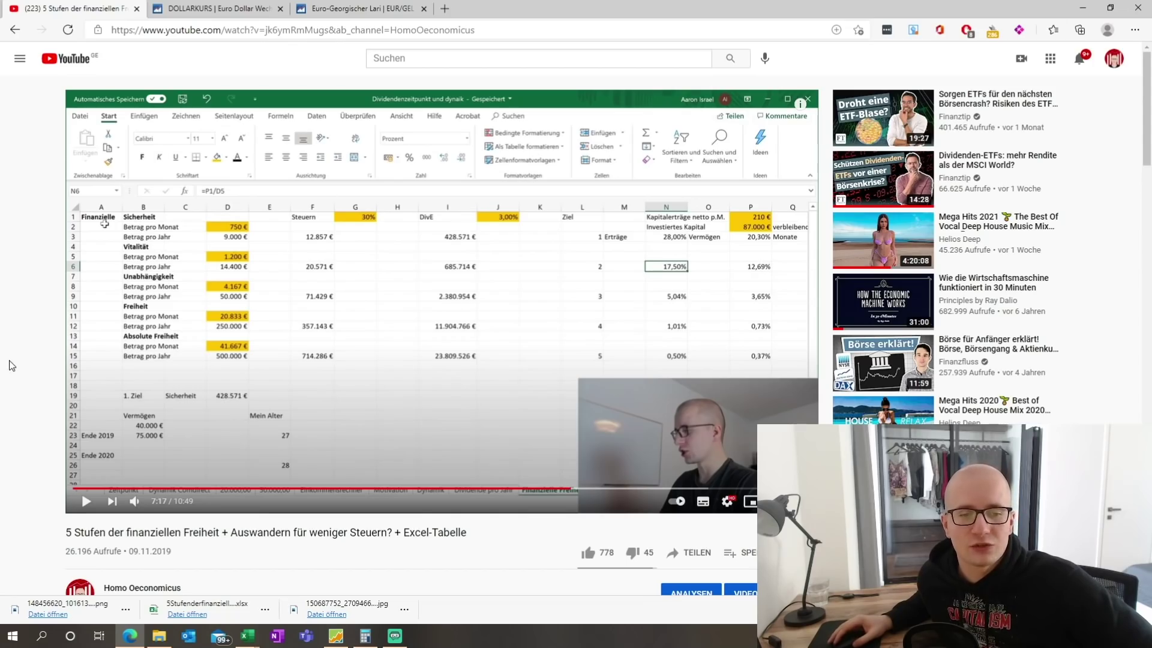
pyautogui.scroll(-4, 12, 365)
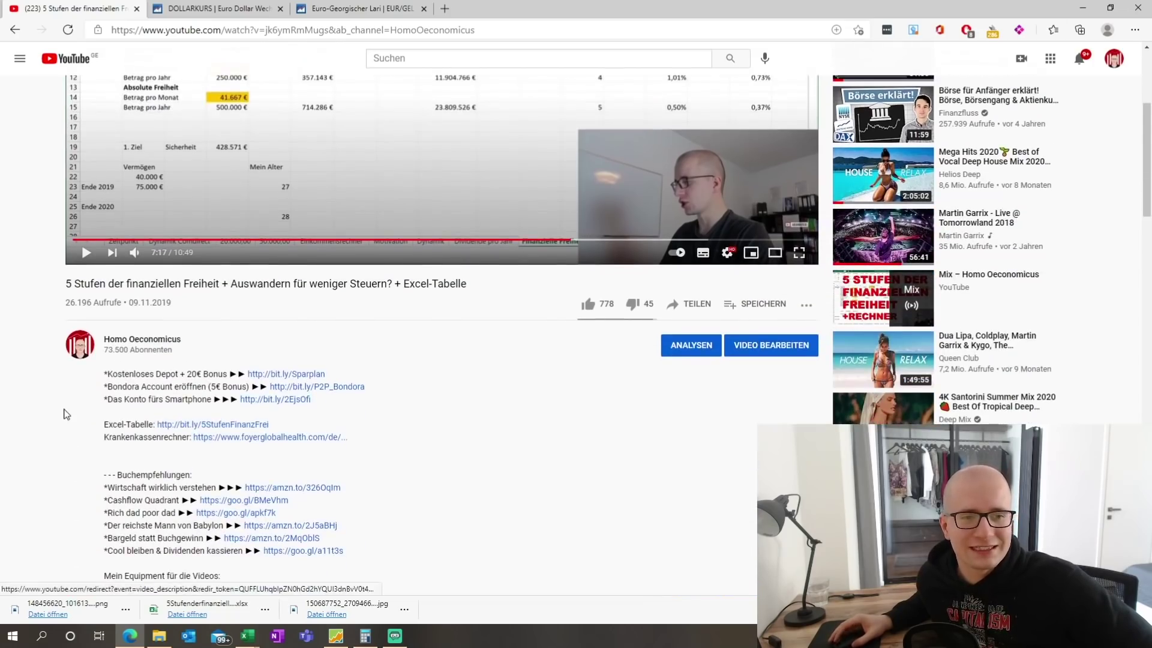
pyautogui.scroll(4, 63, 414)
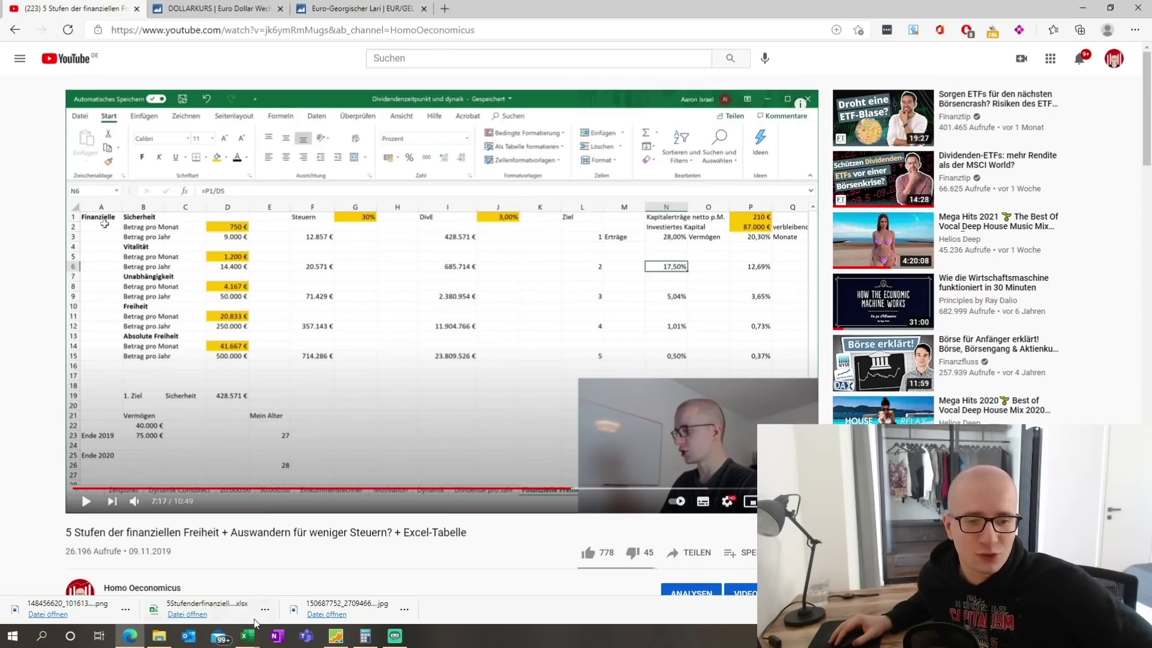
pyautogui.moveTo(247, 635)
pyautogui.click(312, 582)
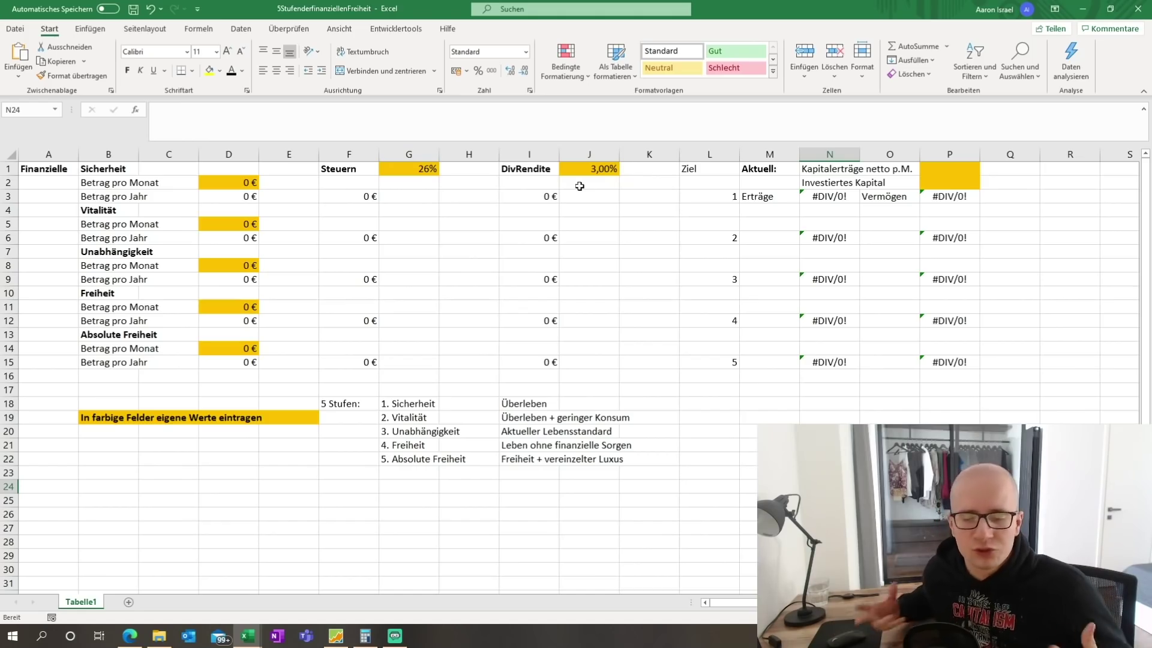
pyautogui.click(400, 172)
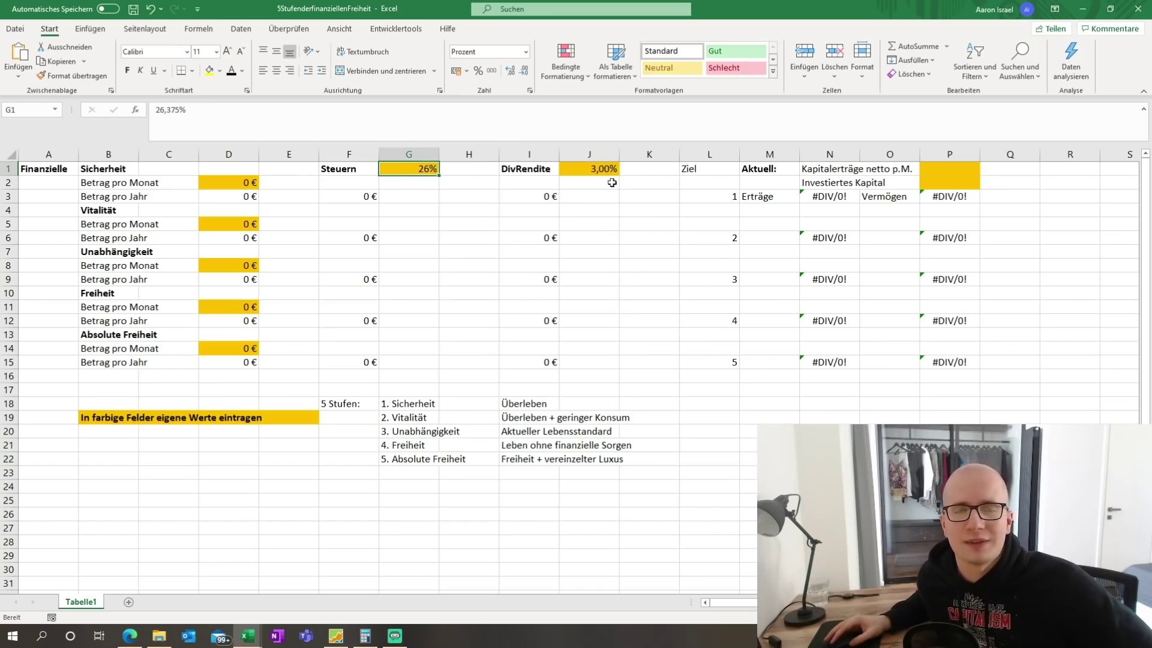
pyautogui.click(1052, 223)
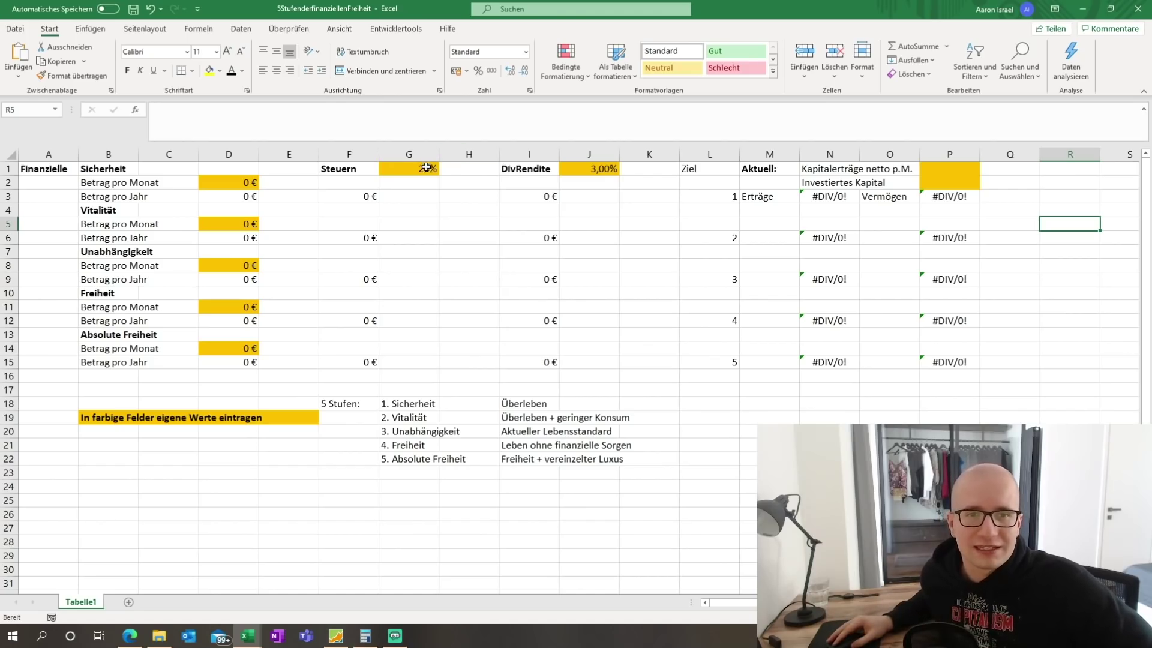
# - Set DivRendite in J1 to 4,00% and replace the 26,375% Steuern in G1 with 0%
pyautogui.click(588, 171)
pyautogui.press('Down')
pyautogui.press('Down')
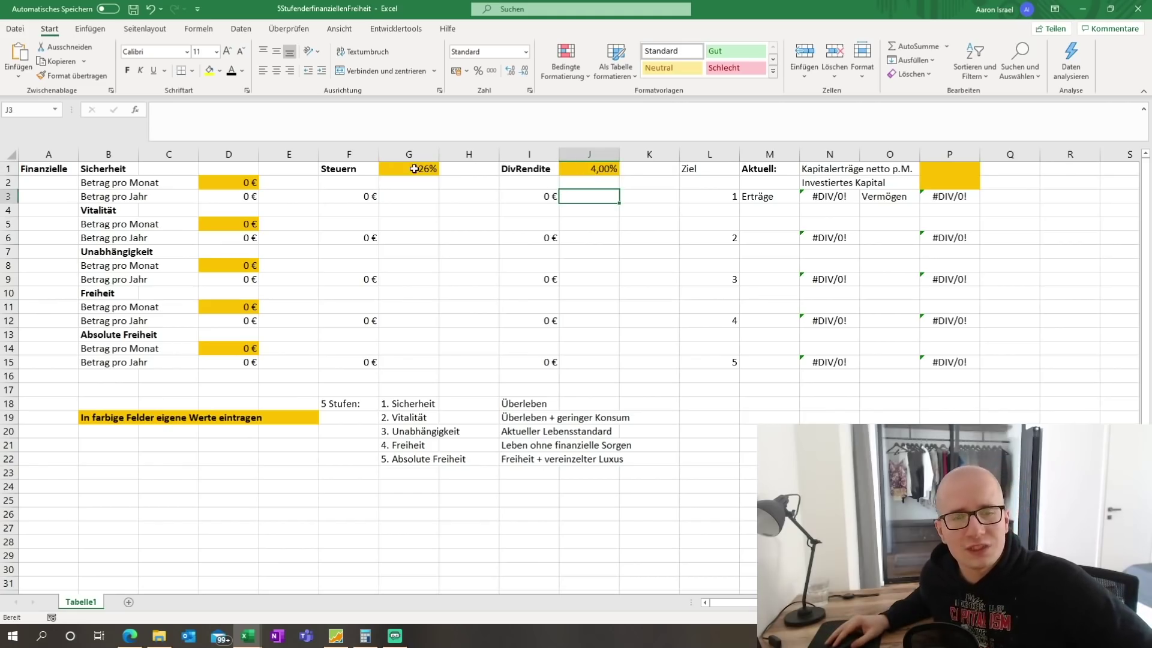
pyautogui.click(414, 171)
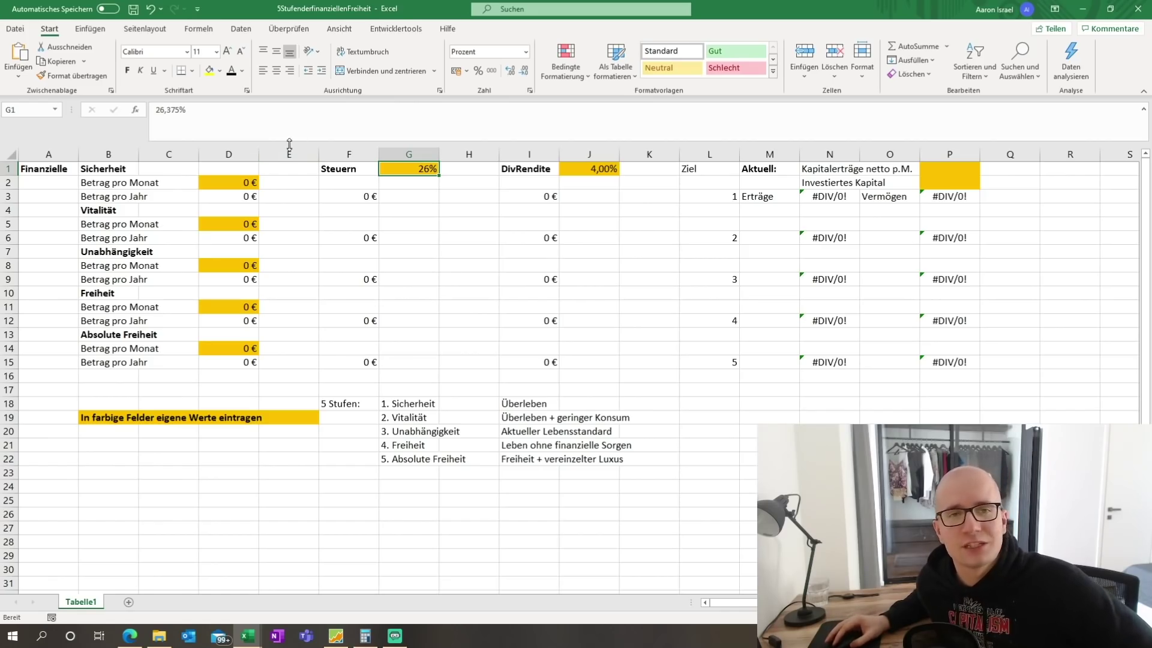
pyautogui.click(217, 115)
pyautogui.write('0')
pyautogui.press('BackSpace')
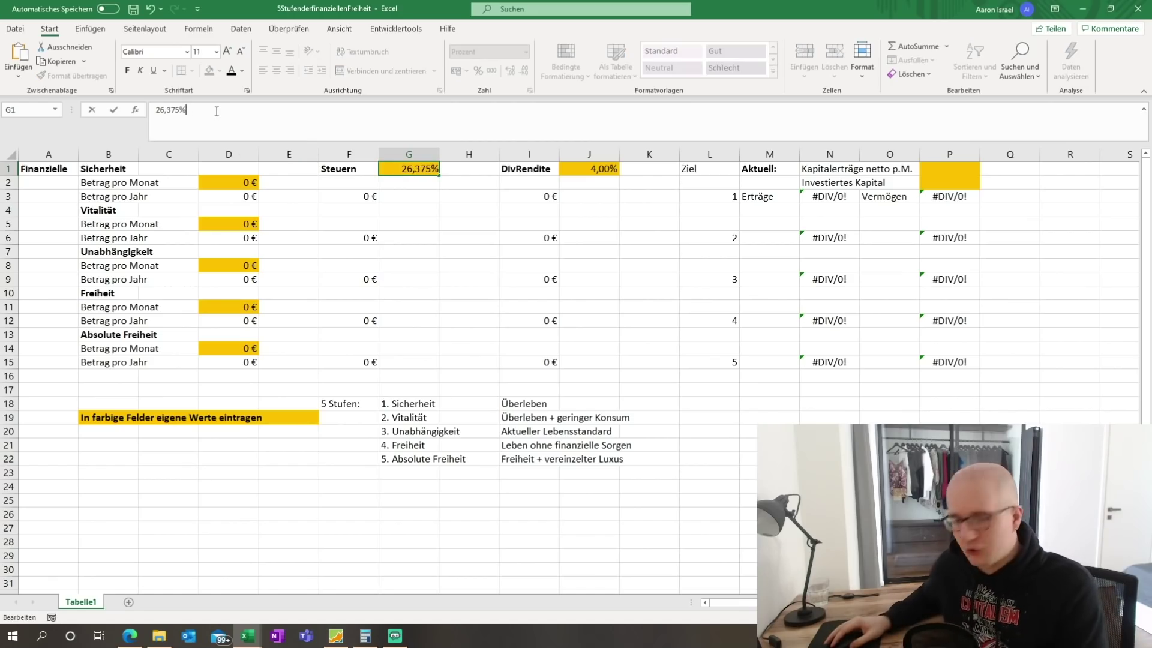
pyautogui.moveTo(179, 110); pyautogui.dragTo(151, 109)
pyautogui.write('0')
pyautogui.press('Return')
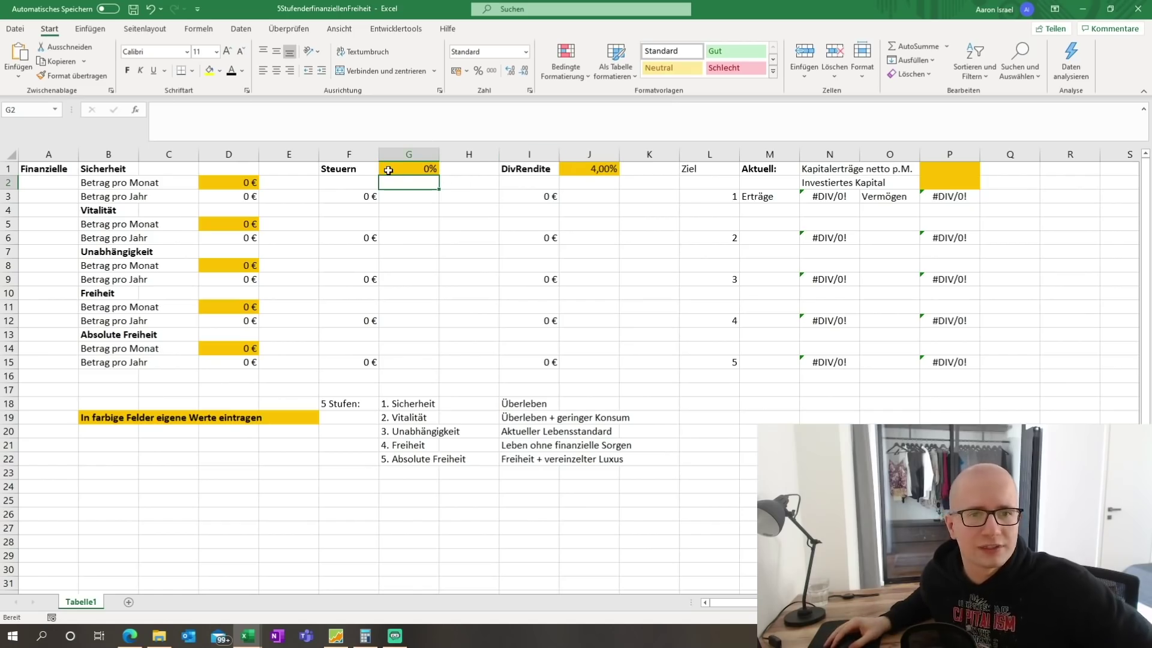
pyautogui.click(399, 406)
pyautogui.moveTo(403, 418); pyautogui.dragTo(621, 458)
pyautogui.click(695, 471)
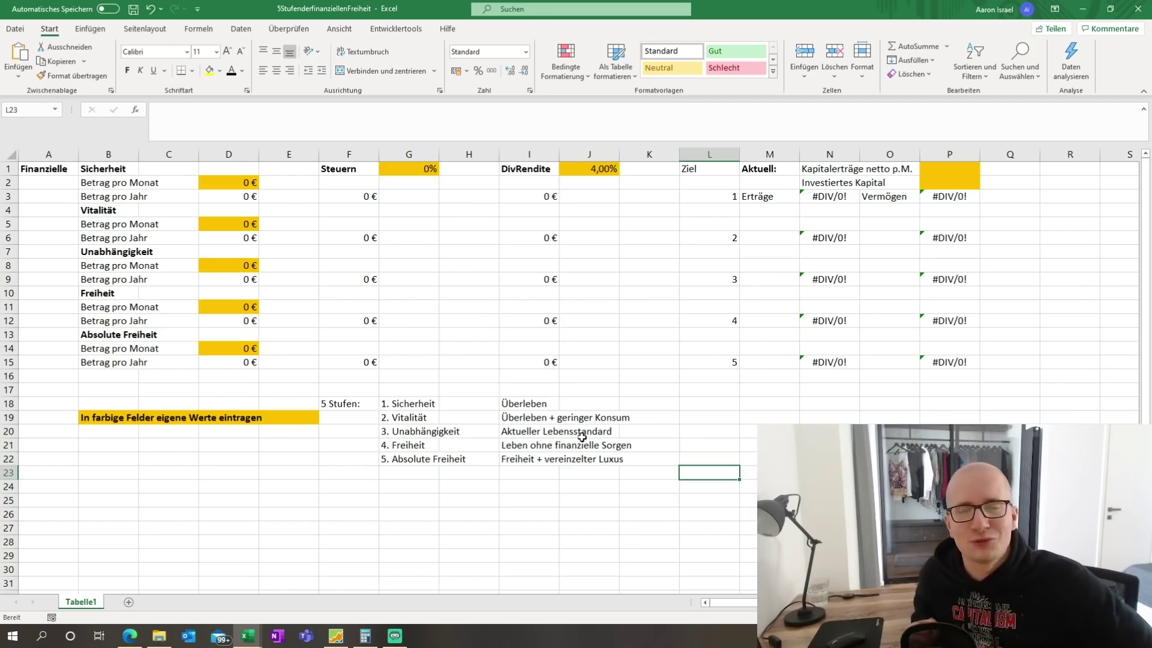
pyautogui.click(515, 430)
pyautogui.click(699, 432)
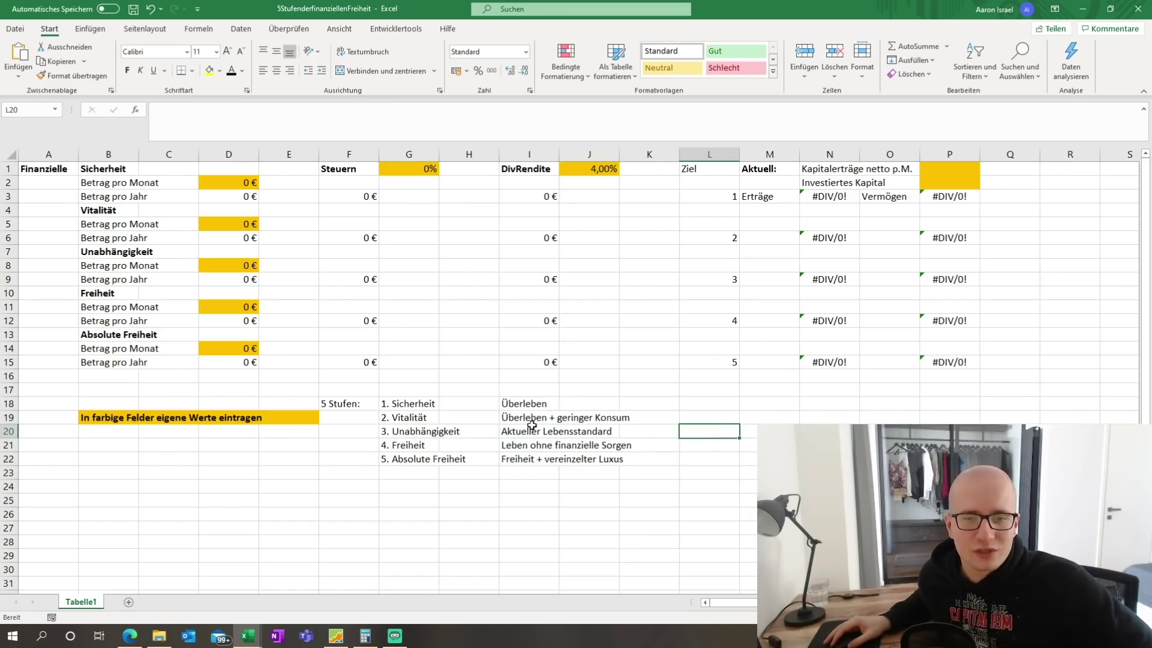
pyautogui.click(408, 432)
pyautogui.click(706, 432)
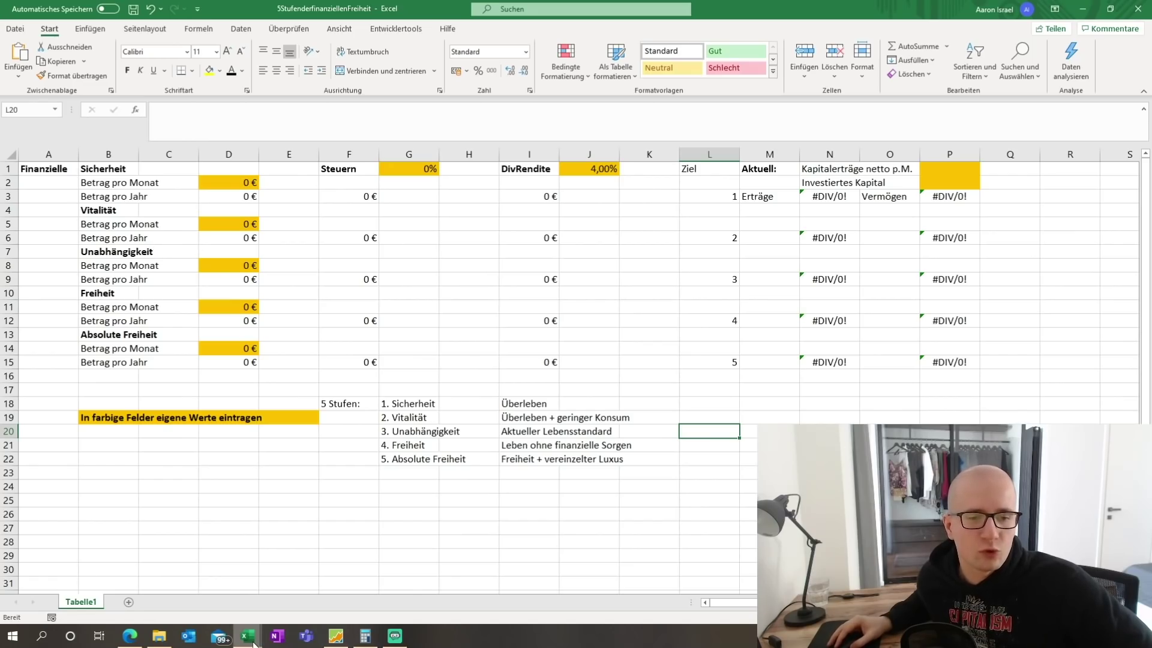
# - Enter monthly amounts of 750 € for Sicherheit, 900 € for Vitalität and 1.113 € for Unabhängigkeit
pyautogui.click(221, 595)
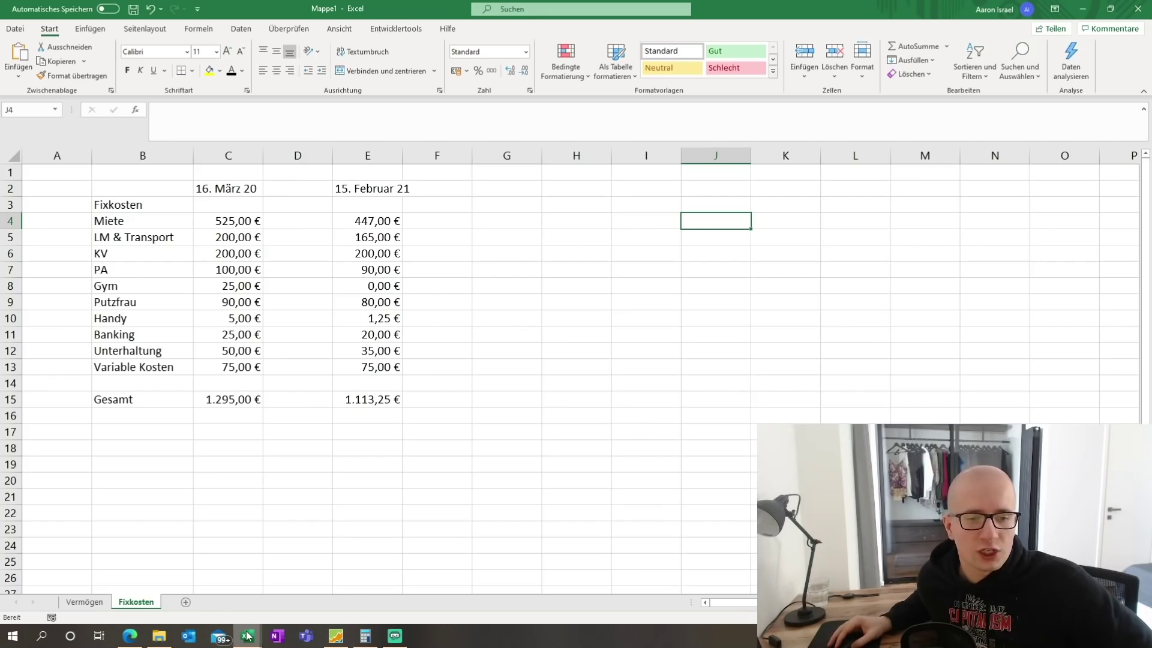
pyautogui.moveTo(246, 636)
pyautogui.click(309, 584)
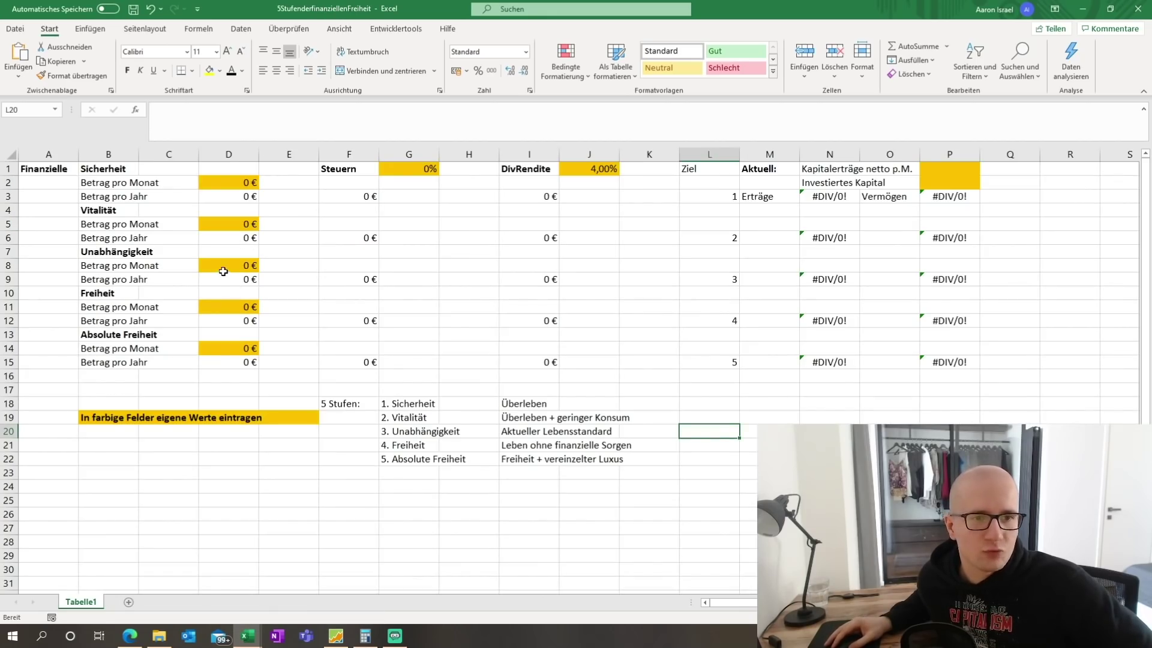
pyautogui.click(223, 270)
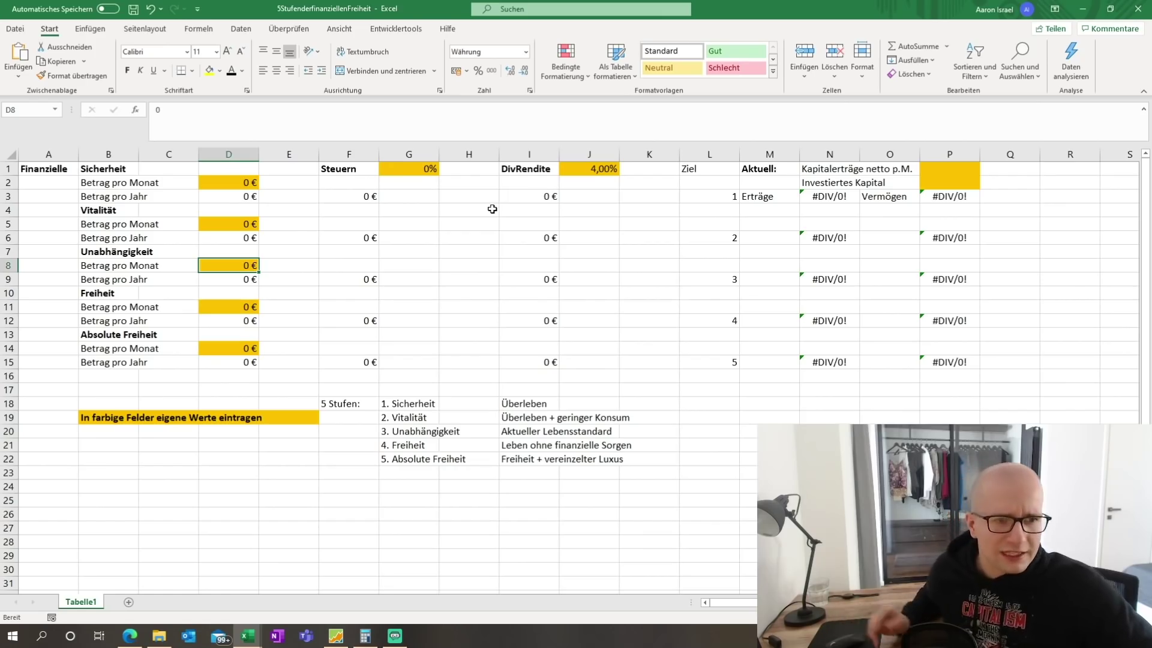
pyautogui.click(246, 183)
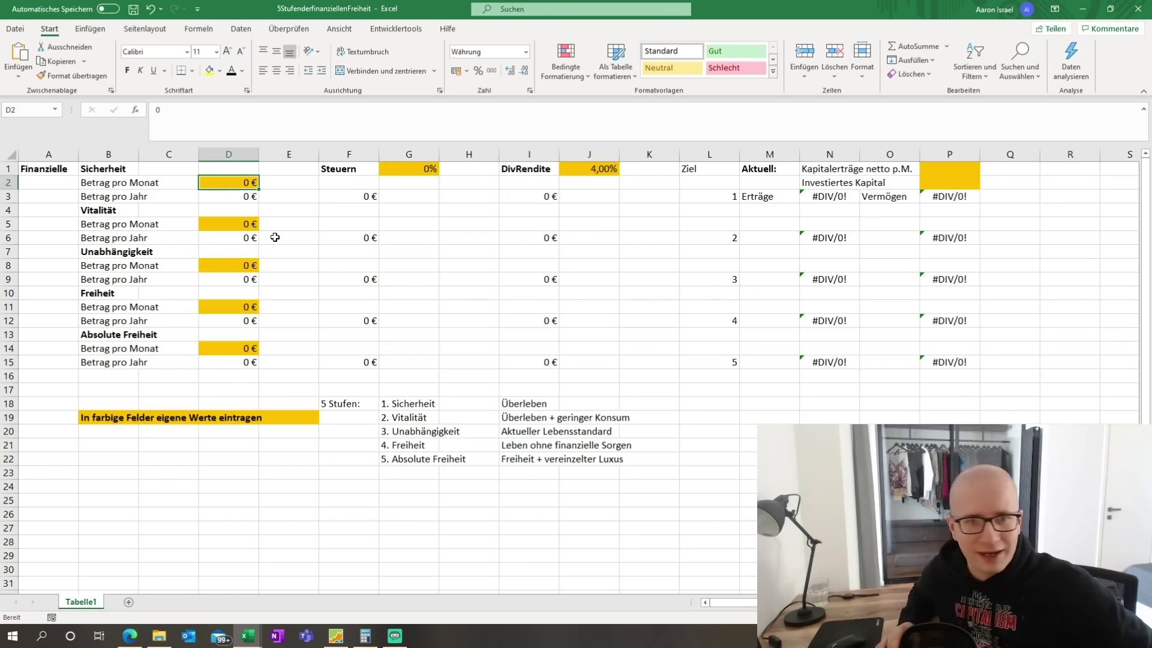
pyautogui.write('750')
pyautogui.press('Return')
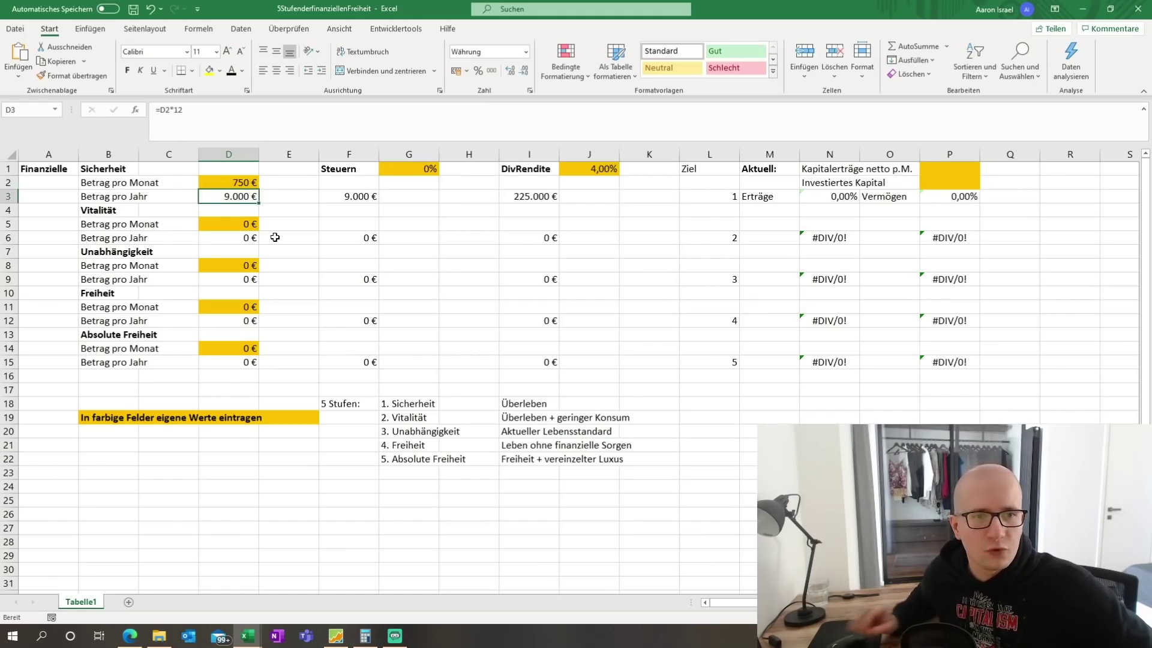
pyautogui.click(227, 224)
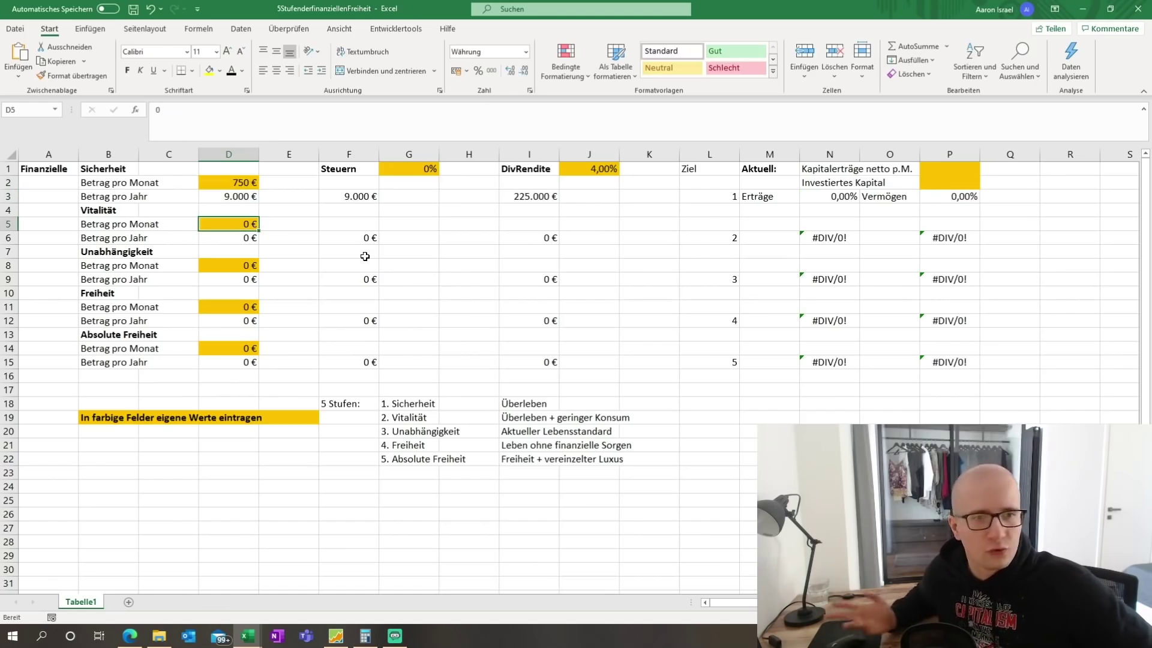
pyautogui.write('1000')
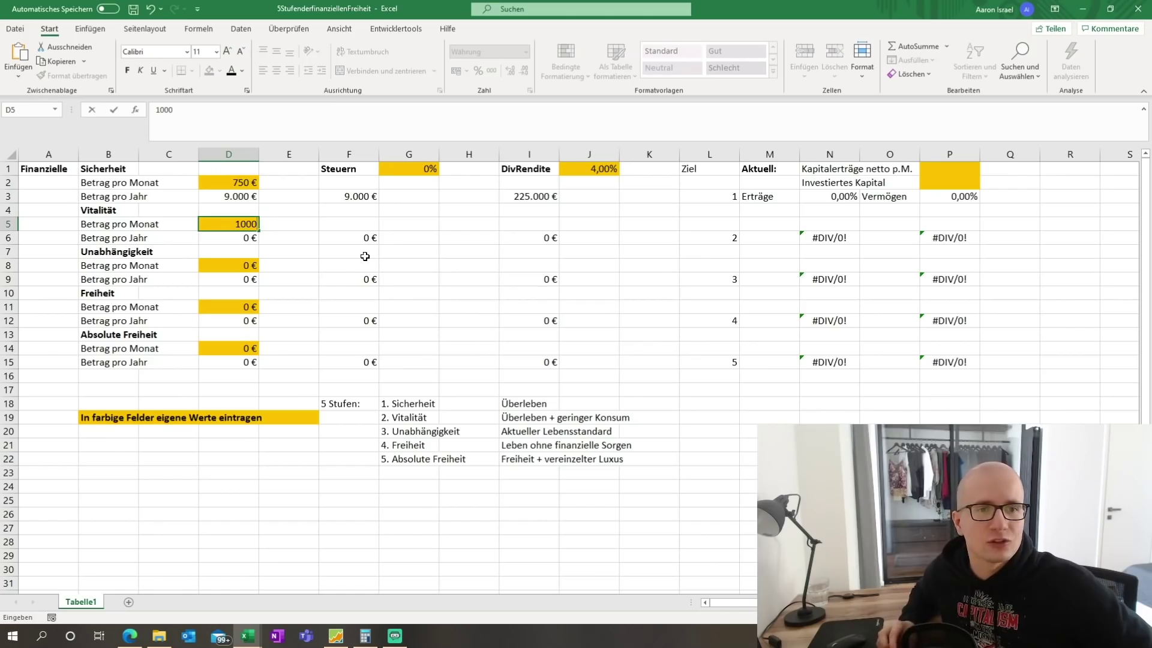
pyautogui.press('BackSpace')
pyautogui.press('BackSpace')
pyautogui.press('BackSpace')
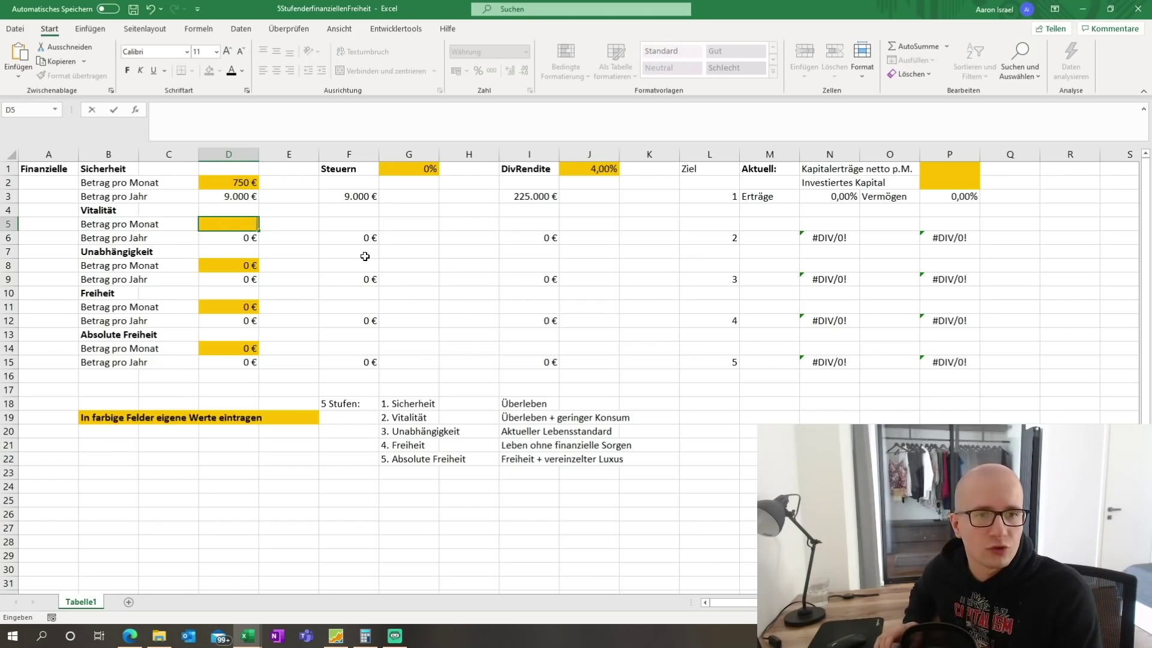
pyautogui.write('90')
pyautogui.press('Return')
pyautogui.press('Return')
pyautogui.press('Return')
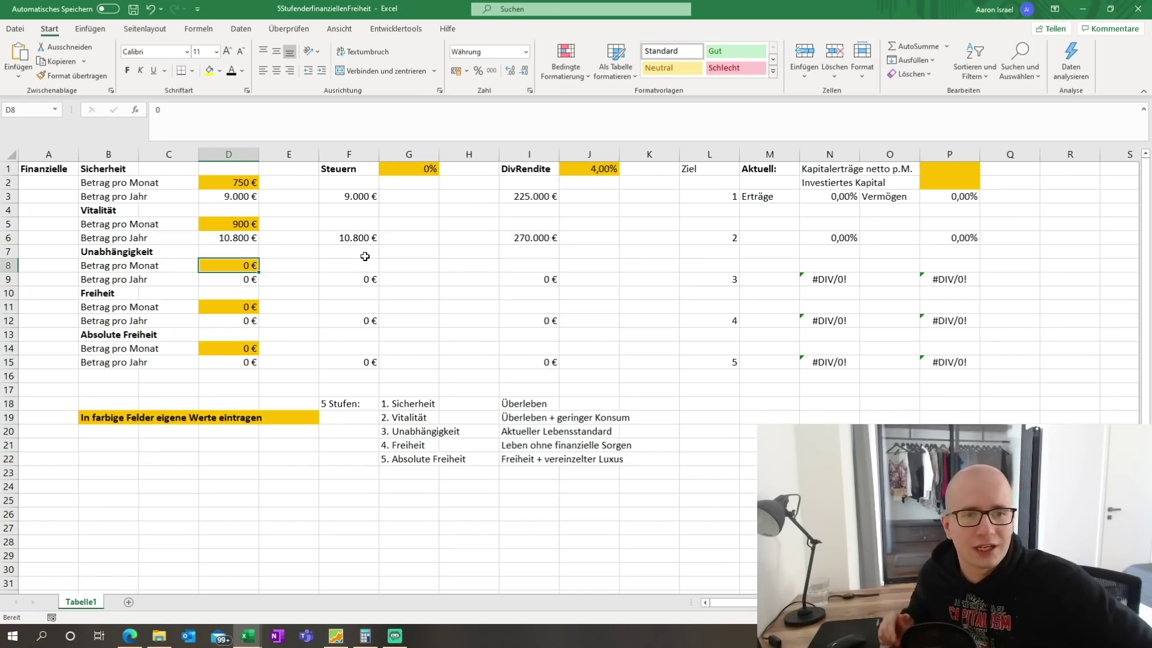
pyautogui.write('11')
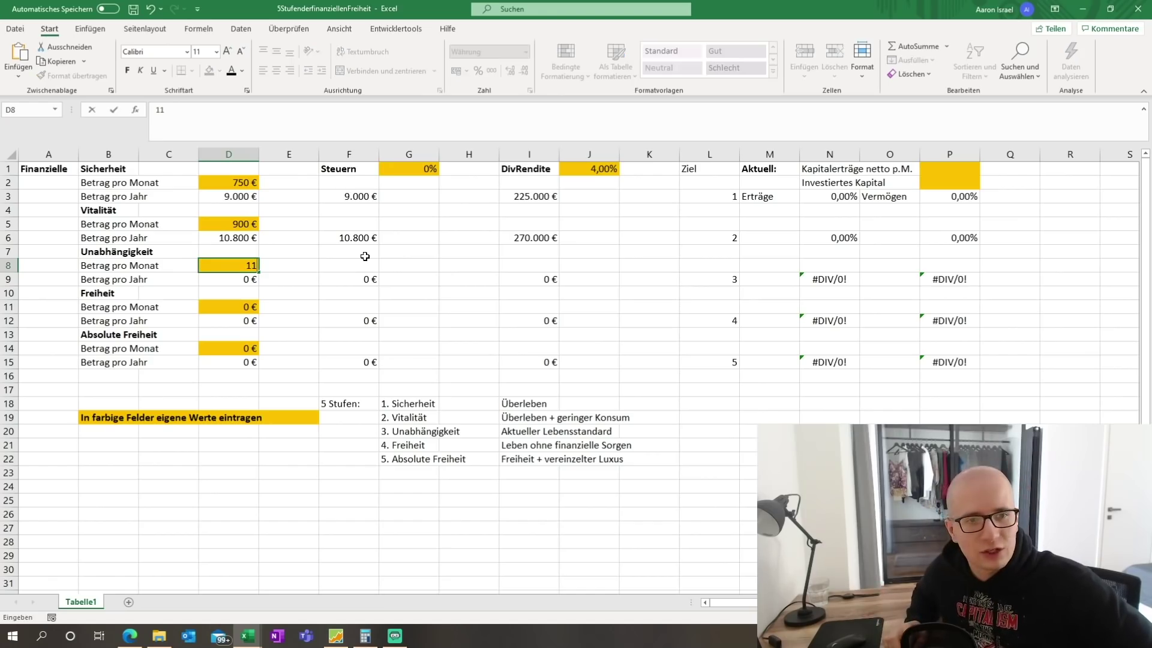
pyautogui.press('Return')
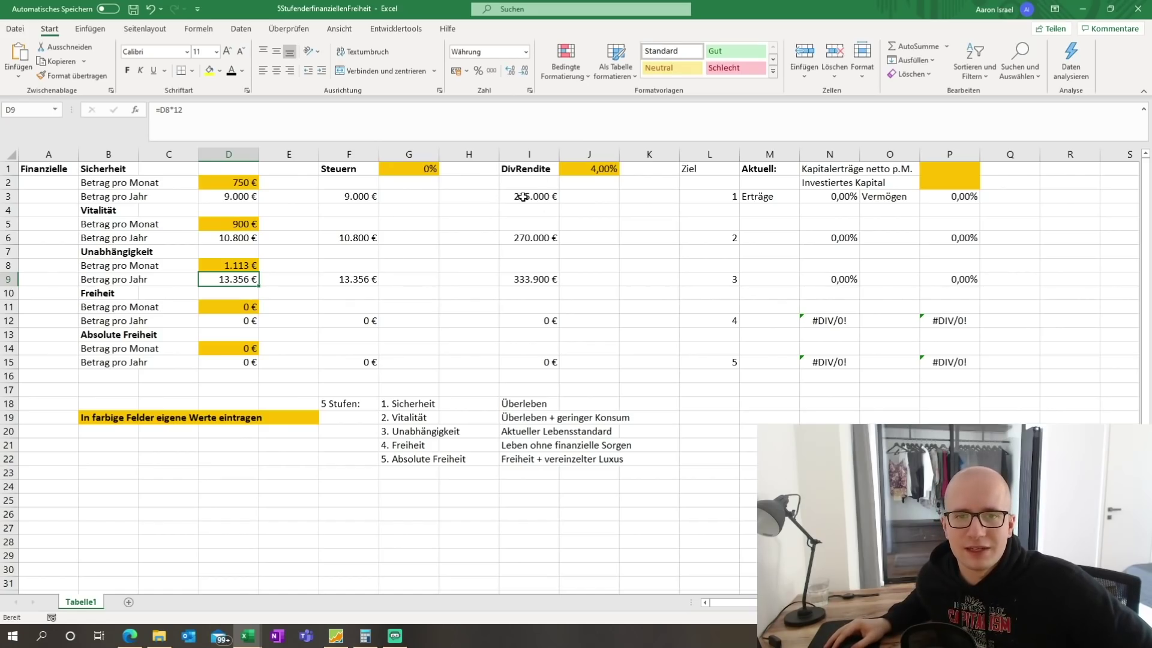
# - Review the target capital in I3:I15 and the =F9/J1 formula in I9
pyautogui.moveTo(523, 196); pyautogui.dragTo(543, 362)
pyautogui.click(684, 341)
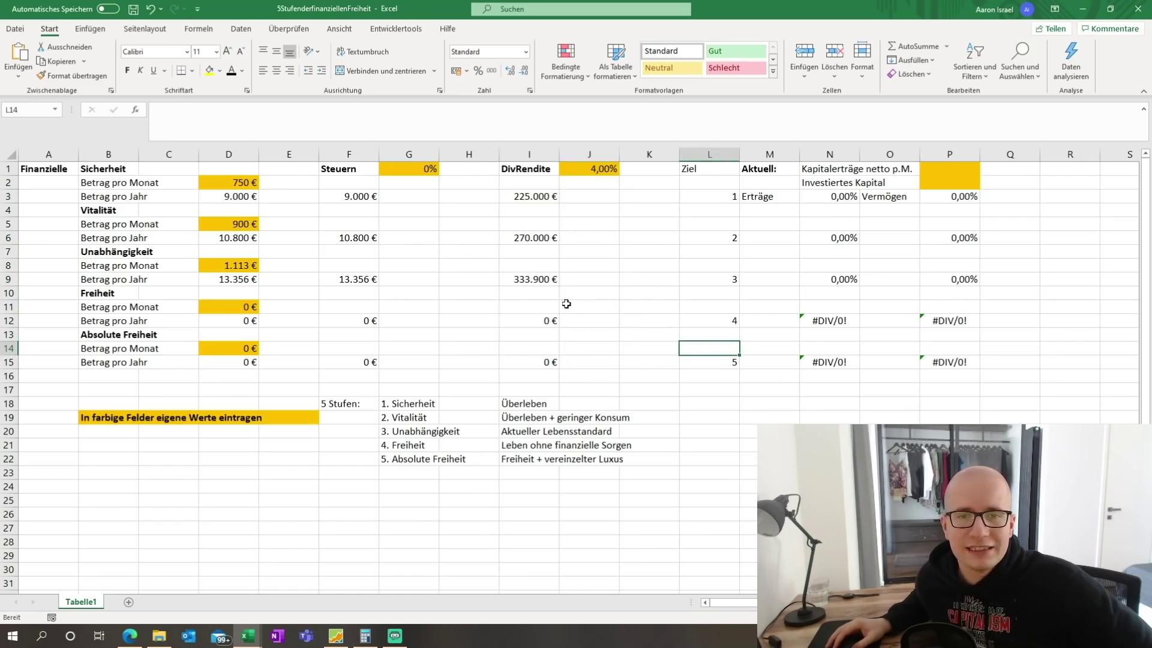
pyautogui.click(543, 281)
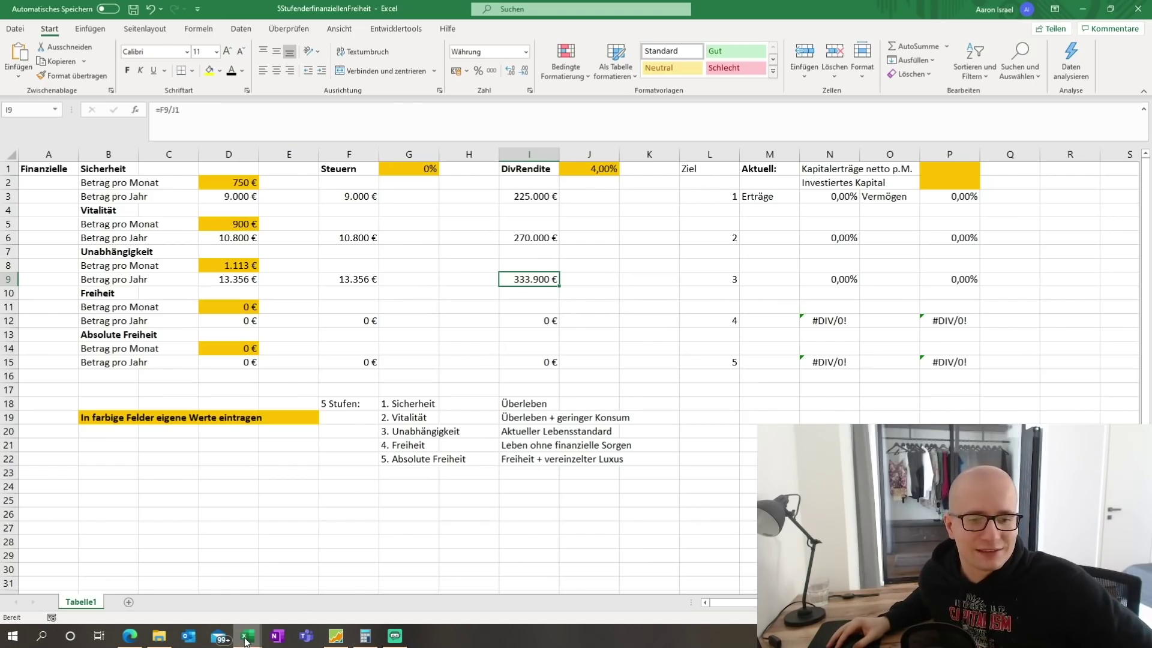
# - Check the Vermögen sheet's P2P and Aktien amounts totalling 301000, then move to Portfolio Performance
pyautogui.click(209, 600)
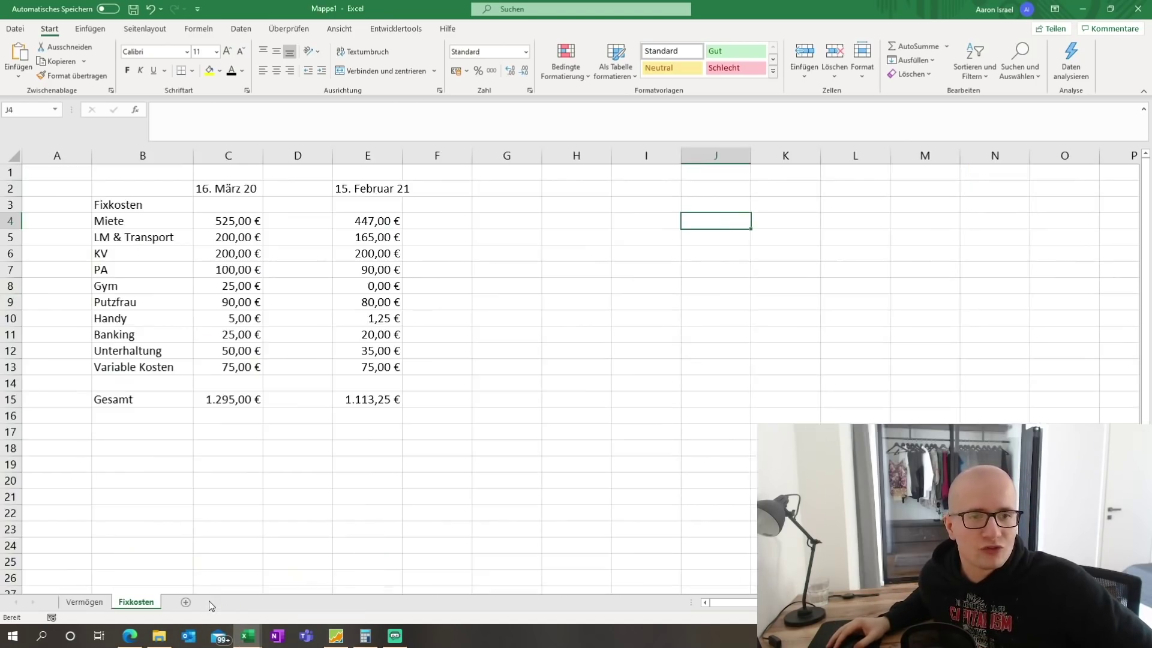
pyautogui.click(85, 602)
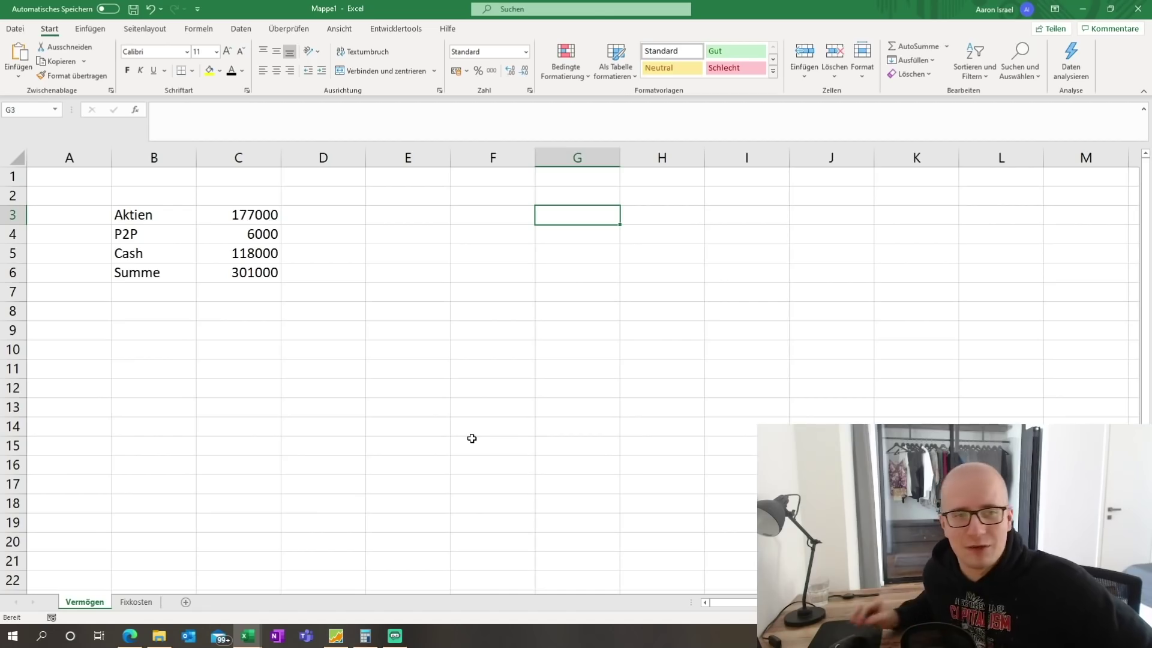
pyautogui.moveTo(264, 234); pyautogui.dragTo(308, 234)
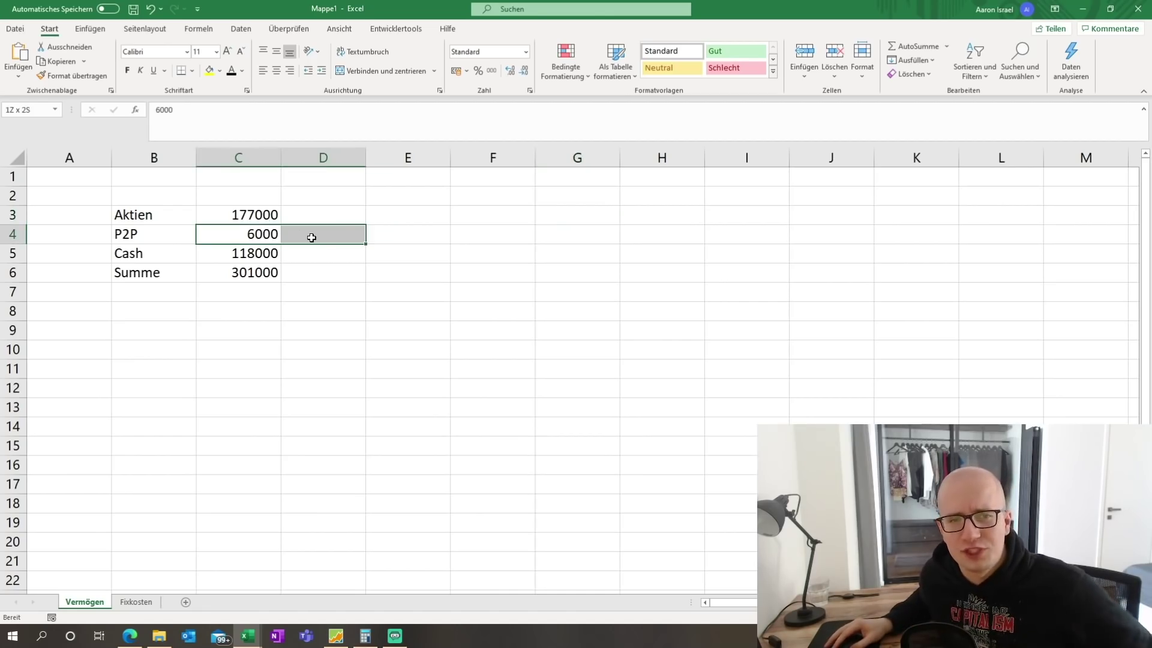
pyautogui.click(424, 242)
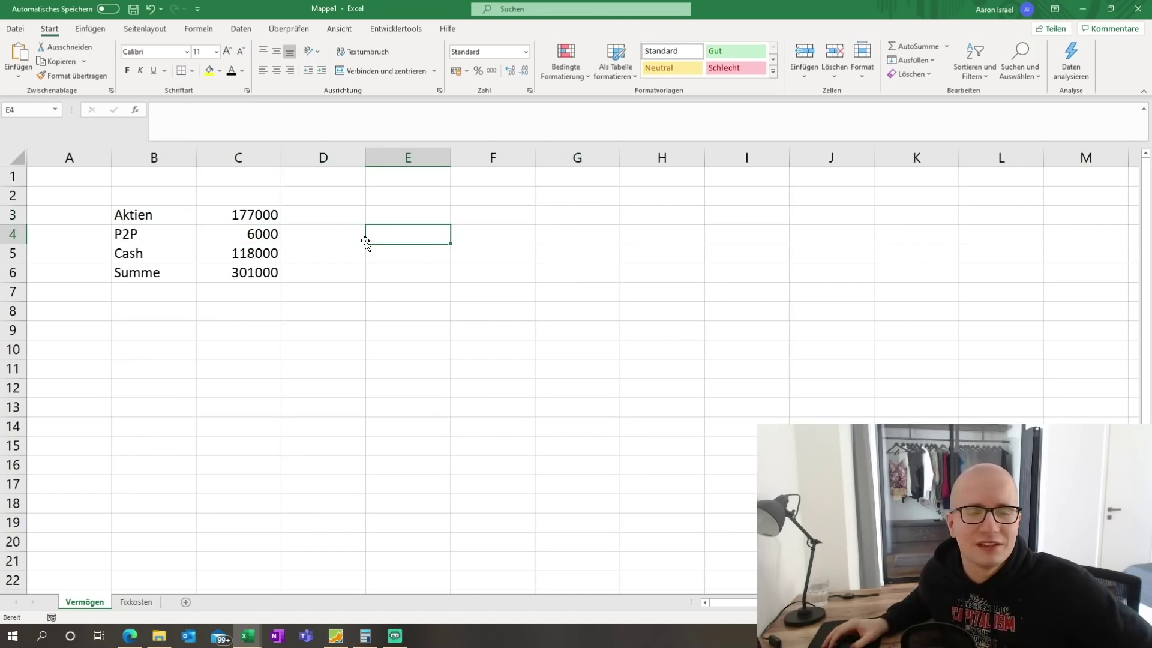
pyautogui.click(261, 216)
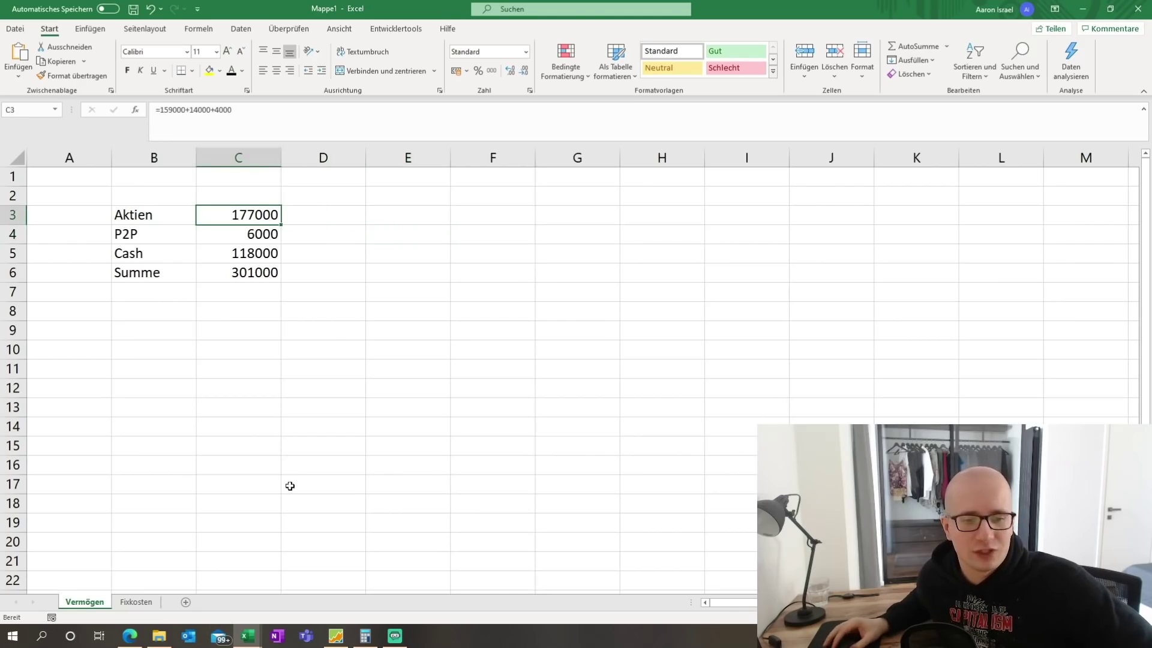
pyautogui.click(334, 641)
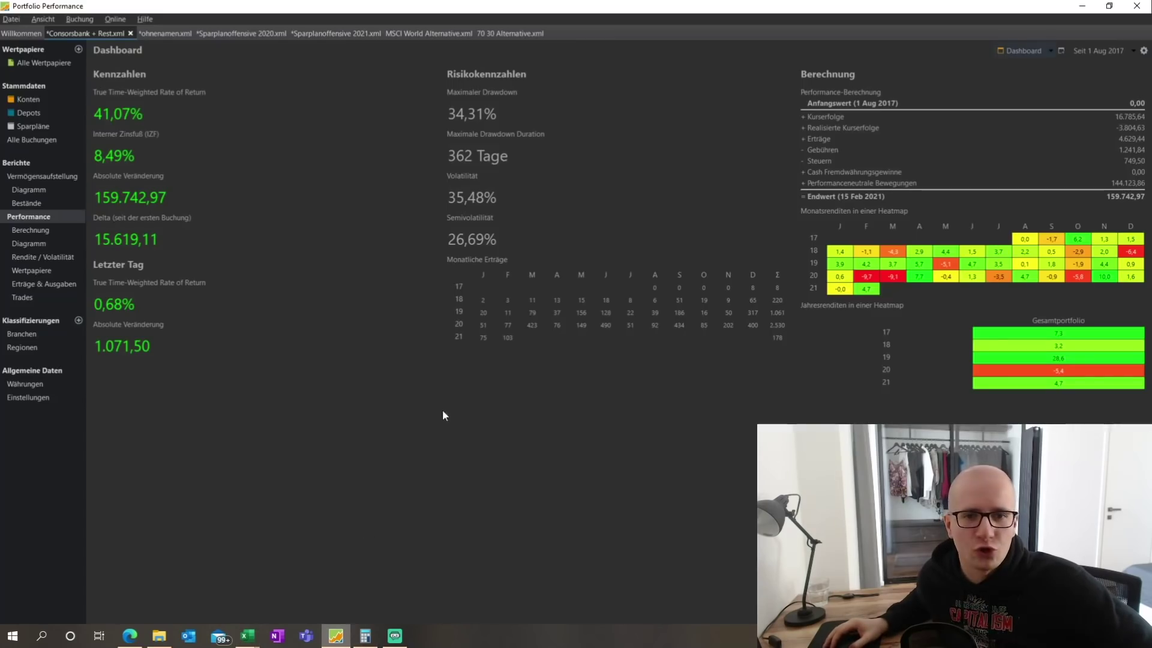
# - Compare the asset-history charts of the current and ohnenamen.xml portfolios, then return to Excel's Mappe1 Vermögen sheet
pyautogui.click(28, 189)
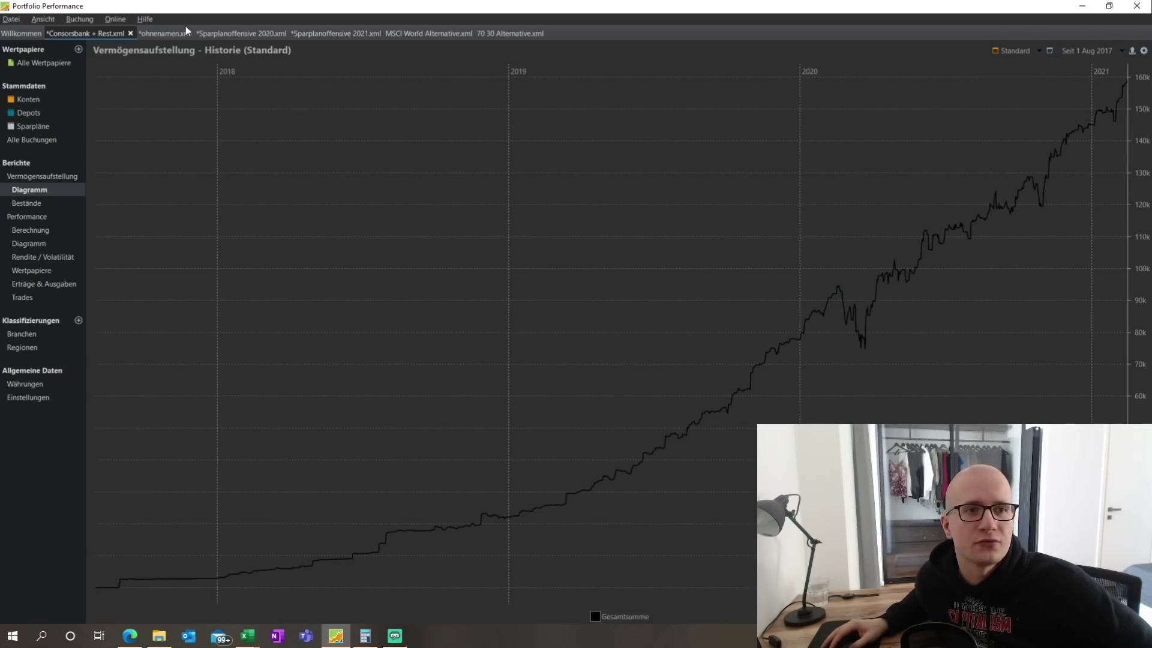
pyautogui.click(159, 33)
pyautogui.click(36, 189)
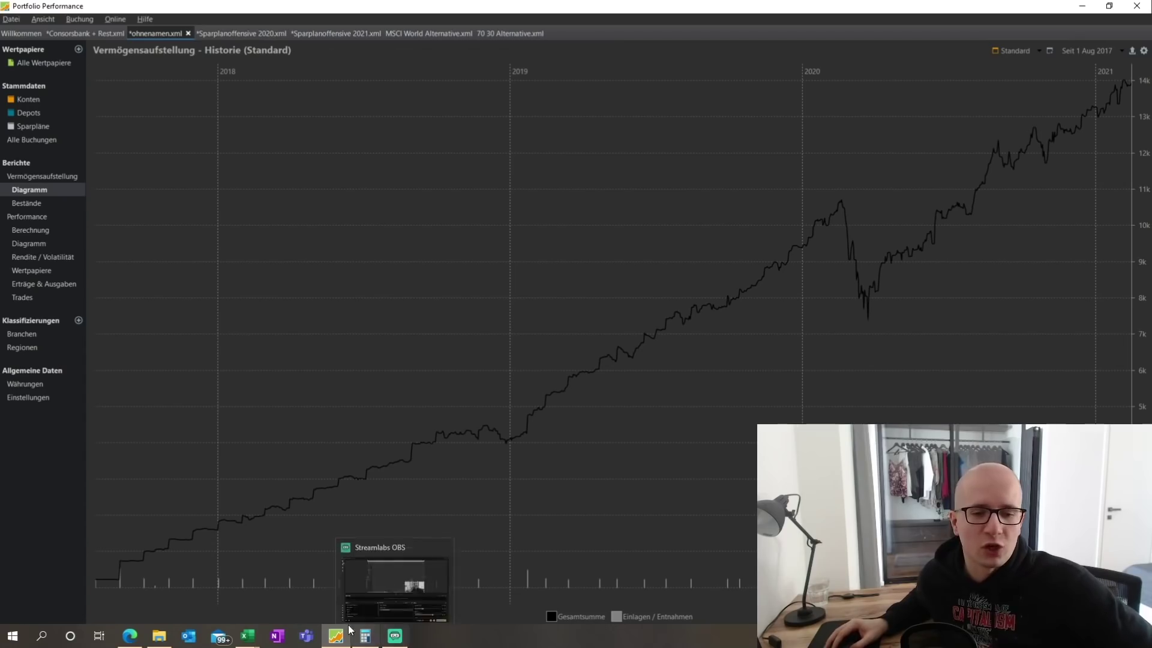
pyautogui.moveTo(247, 636)
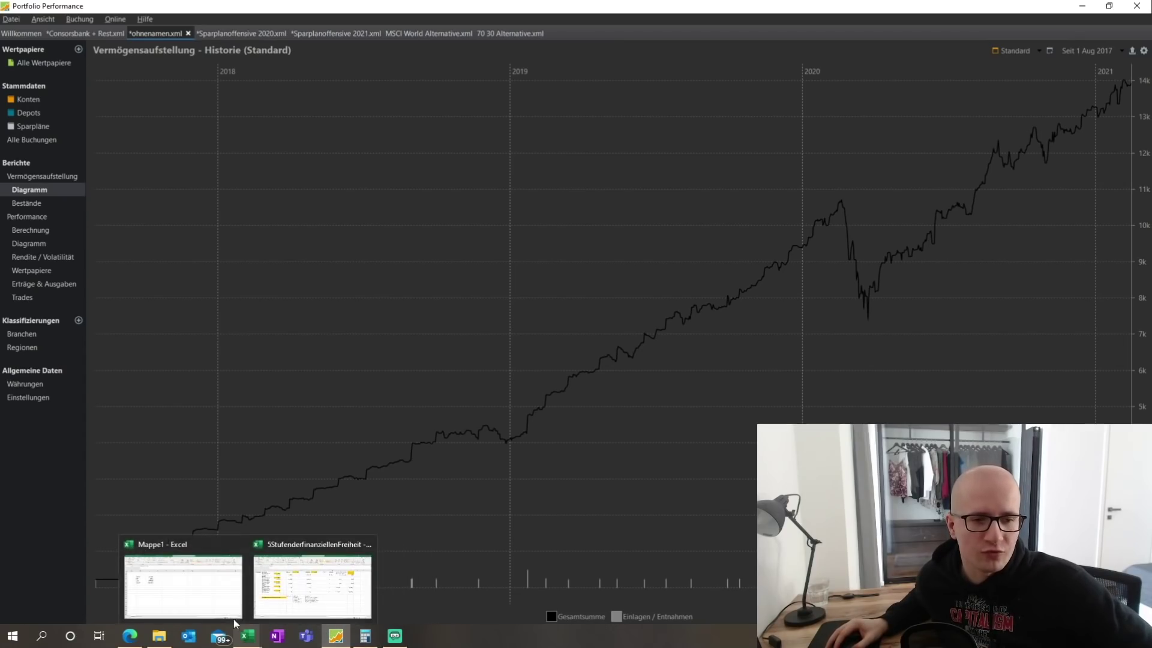
pyautogui.click(235, 620)
pyautogui.click(353, 218)
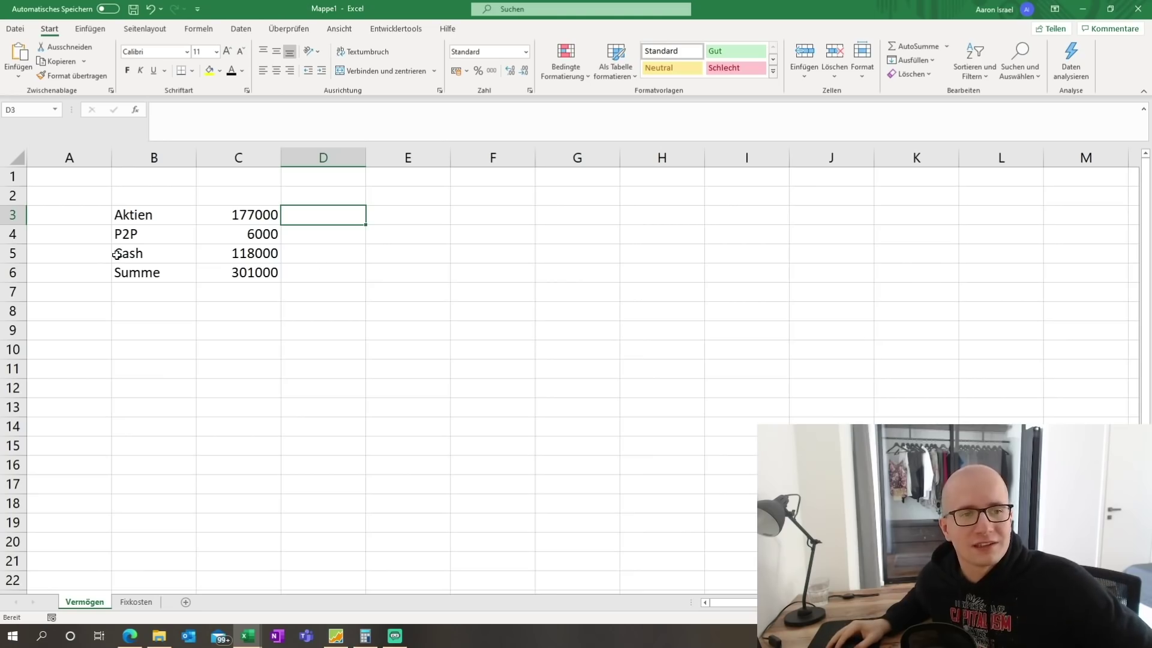
# - Review the asset amounts, including Cash 118000 and the =SUMME(C3:C5) total of 301000
pyautogui.moveTo(116, 254); pyautogui.dragTo(326, 254)
pyautogui.click(390, 252)
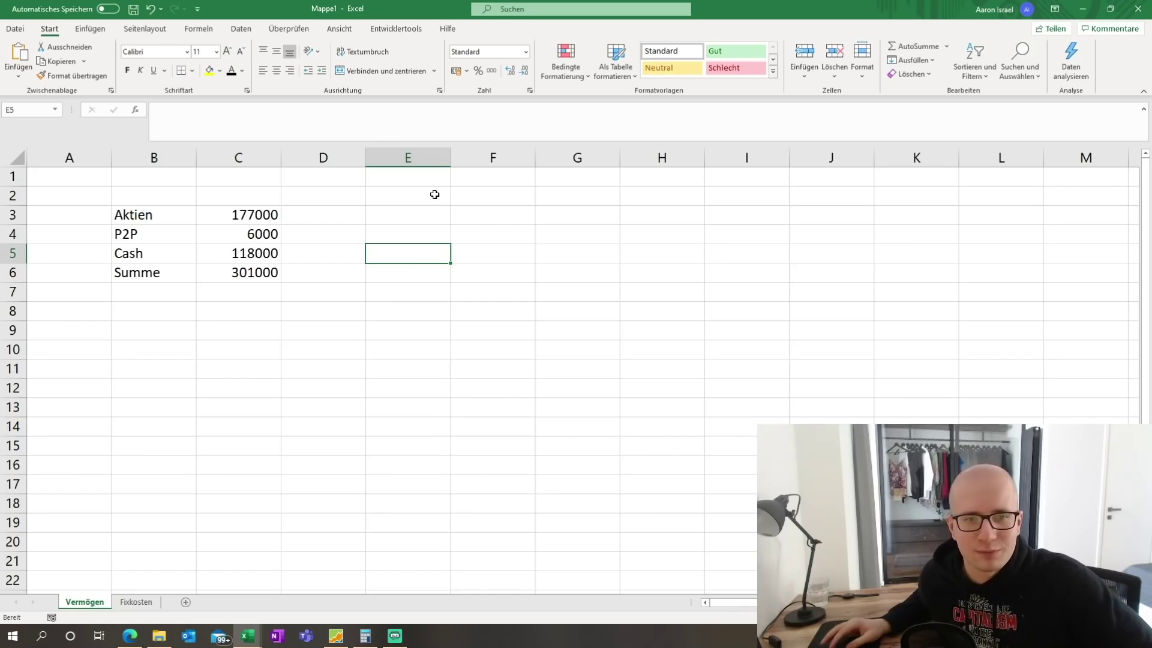
pyautogui.moveTo(434, 194); pyautogui.dragTo(548, 295)
pyautogui.click(652, 289)
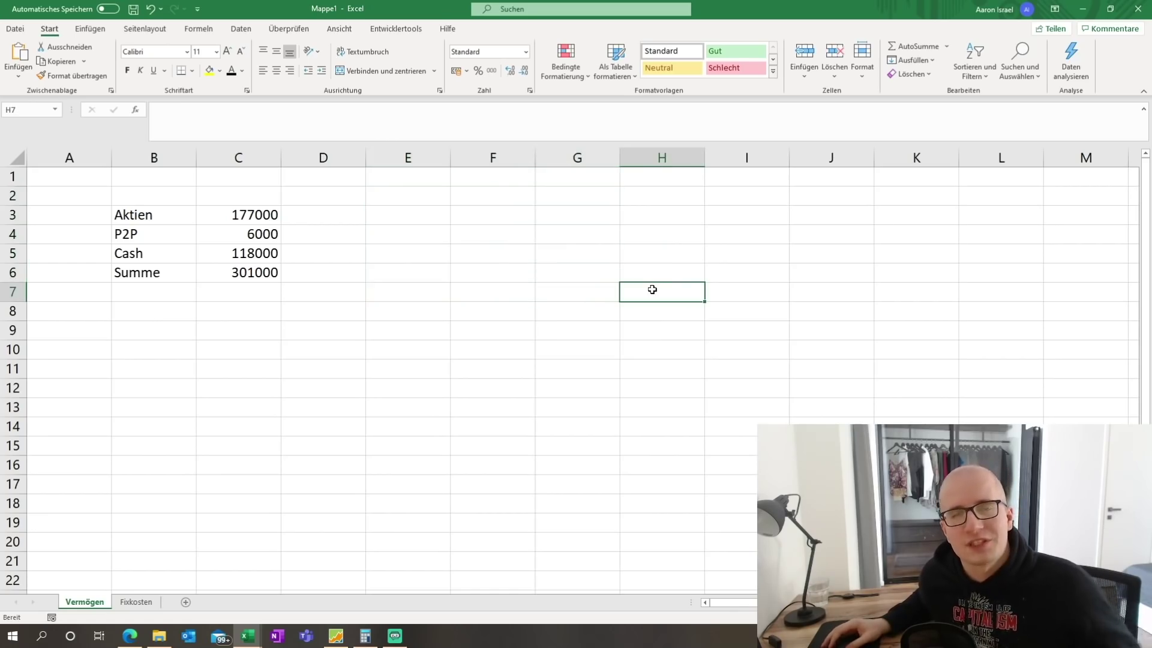
pyautogui.click(266, 253)
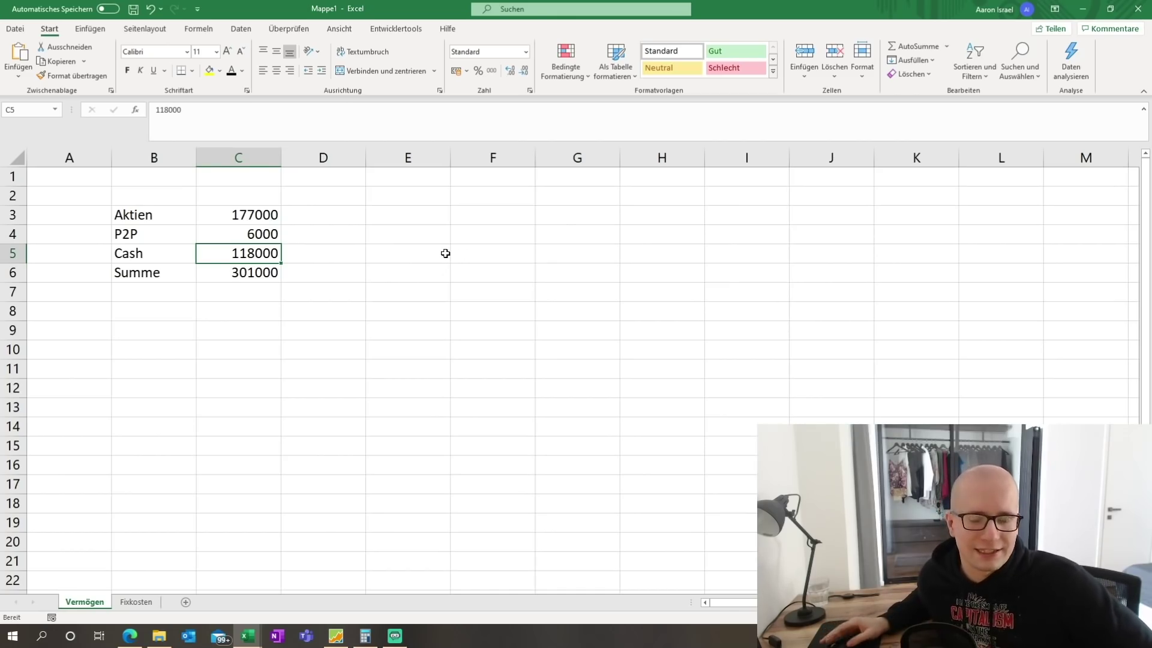
pyautogui.click(277, 270)
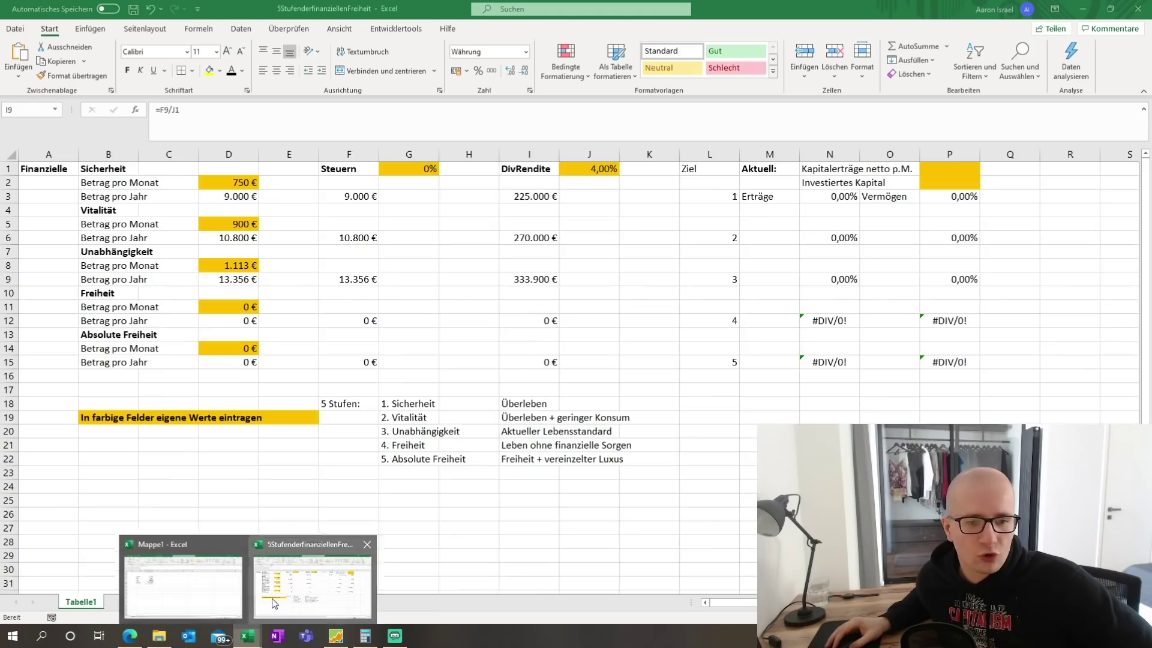
# - In the five-stage template, inspect the I6 Vitalität and I9 Unabhängigkeit formulas, then go to Mappe1 Fixkosten
pyautogui.click(309, 576)
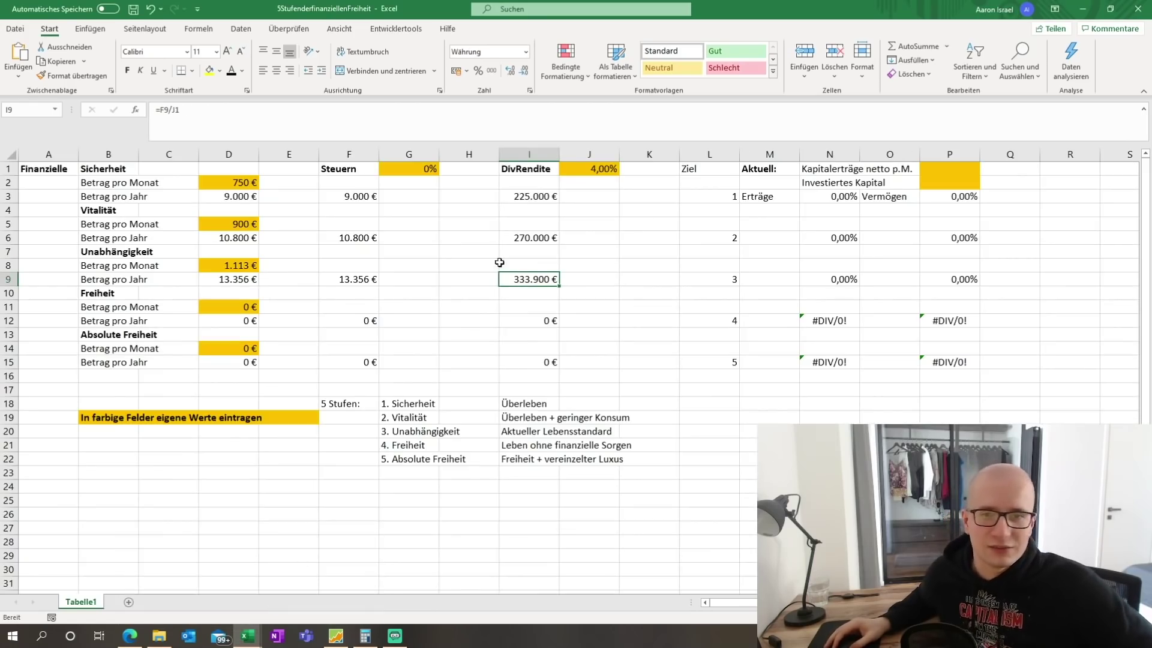
pyautogui.click(517, 239)
pyautogui.click(522, 280)
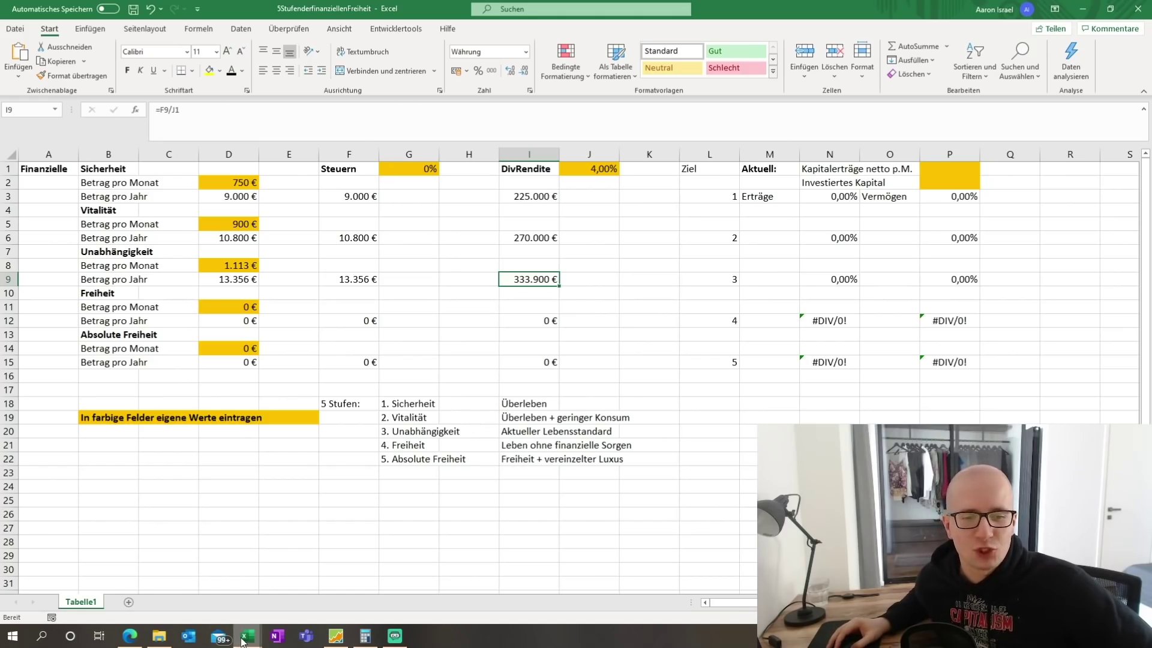
pyautogui.moveTo(245, 636)
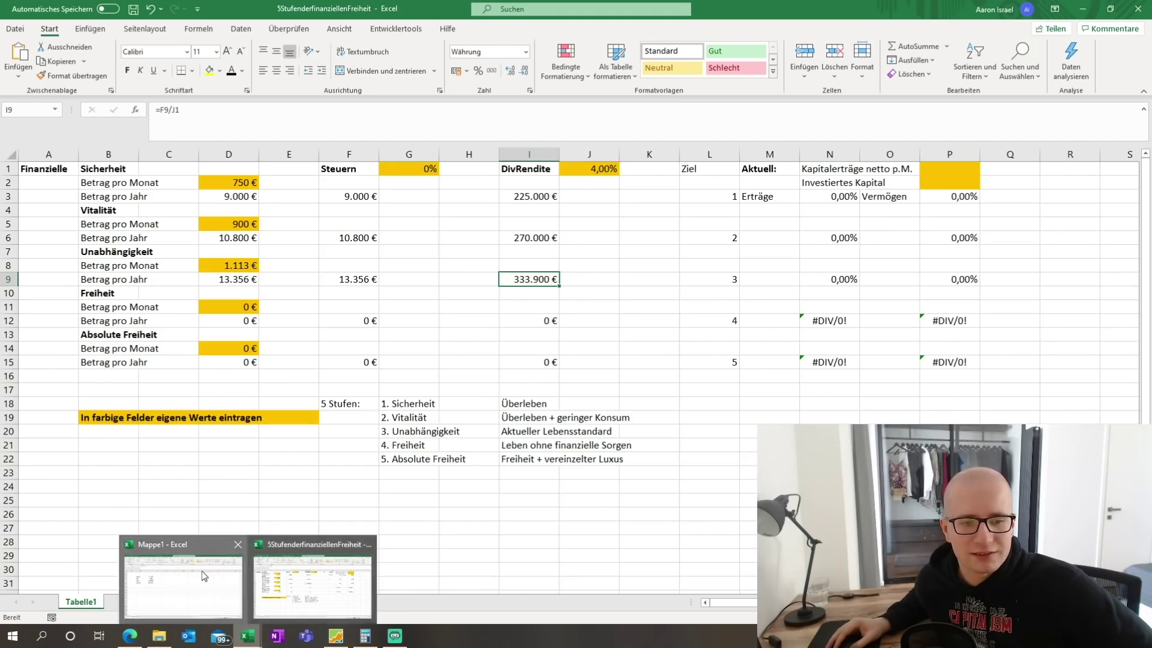
pyautogui.click(183, 585)
pyautogui.click(136, 602)
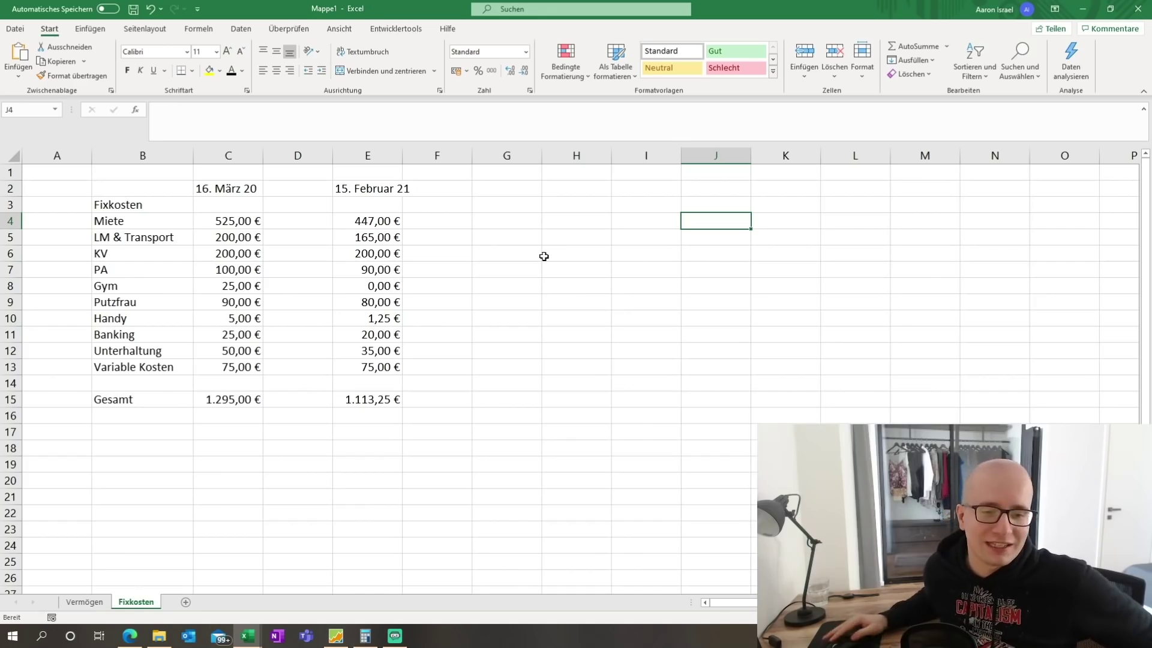
# - View the Consorsbank + Rest.xml asset history in Portfolio Performance, then go back to the 5Stufen workbook
pyautogui.click(344, 640)
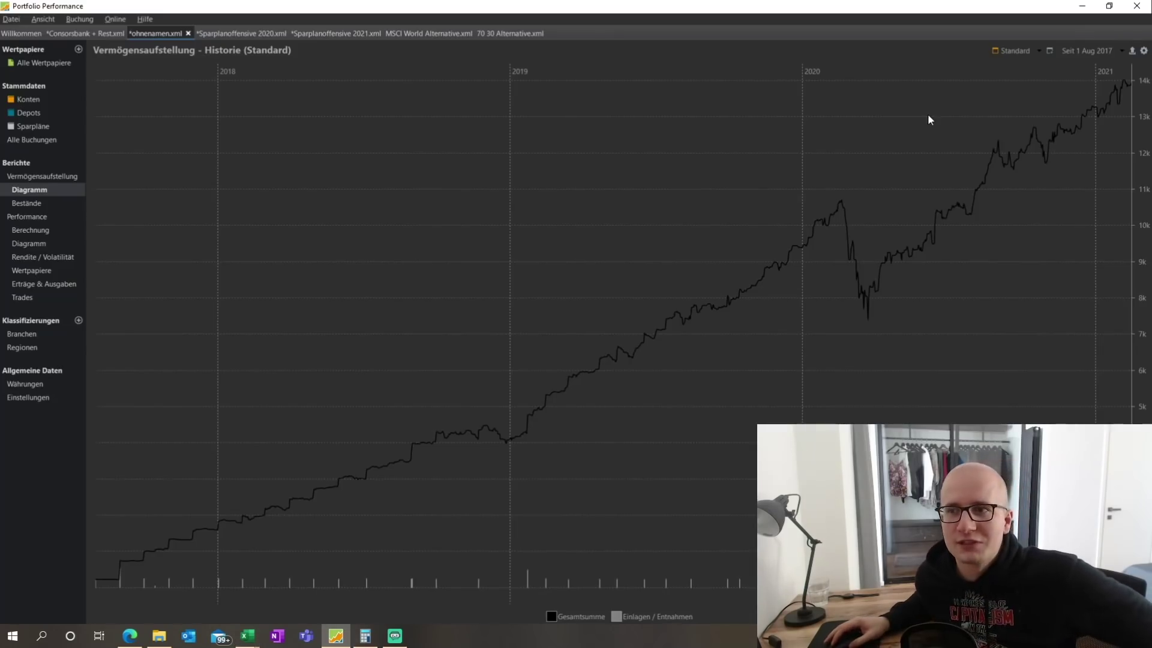
pyautogui.click(72, 35)
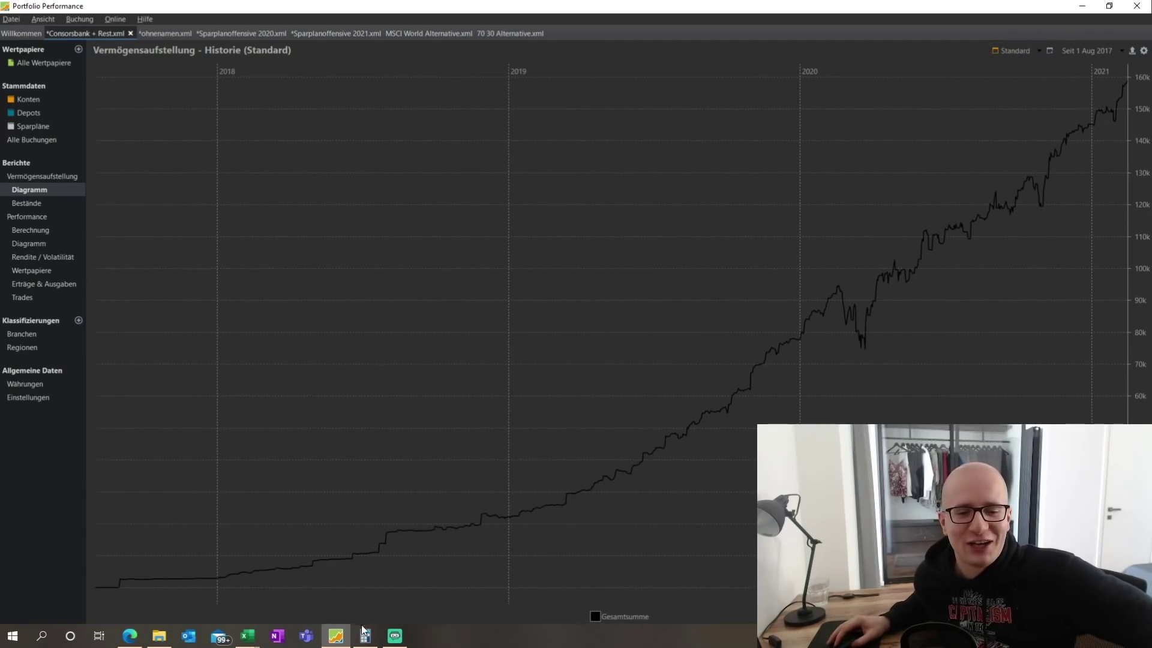
pyautogui.moveTo(247, 636)
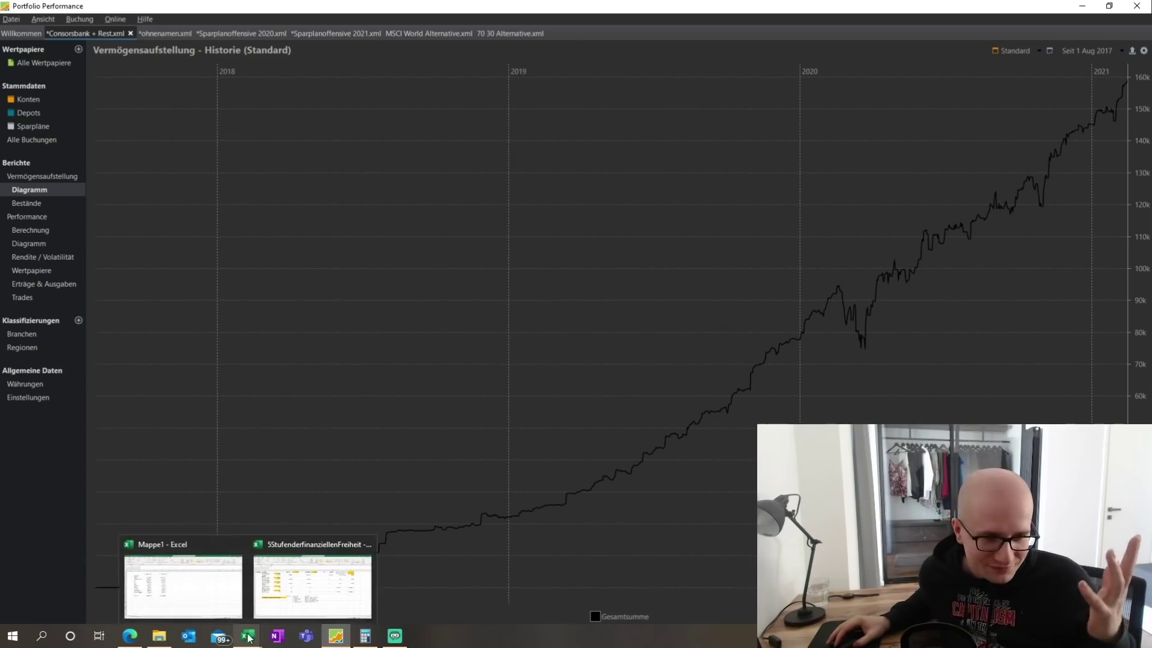
pyautogui.click(275, 579)
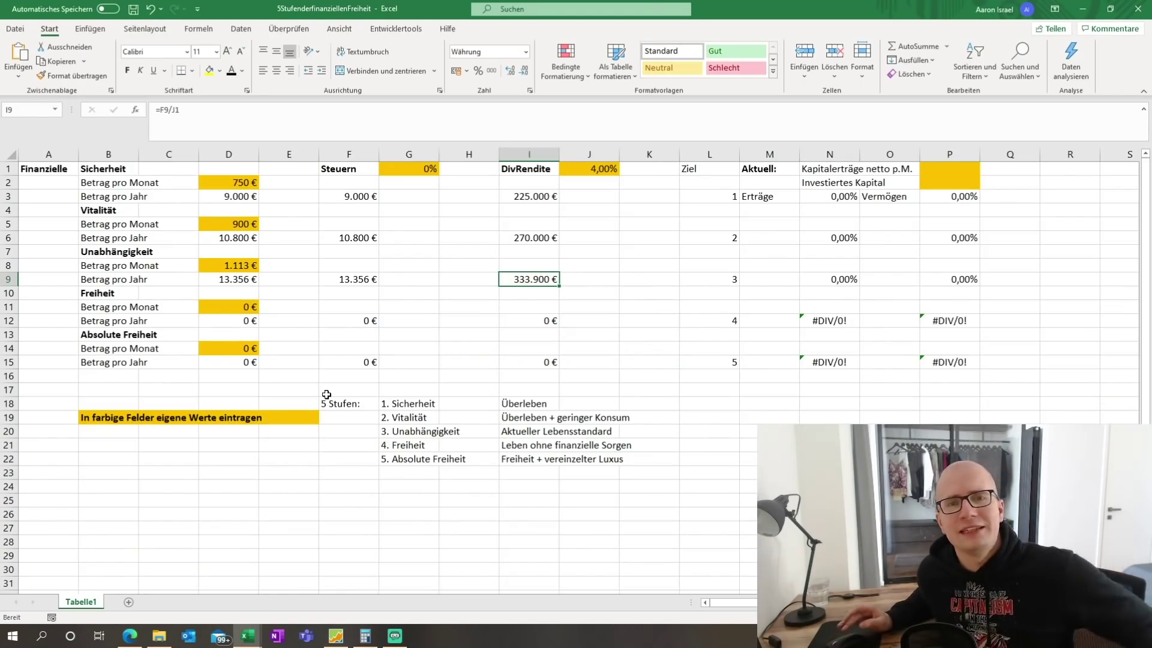